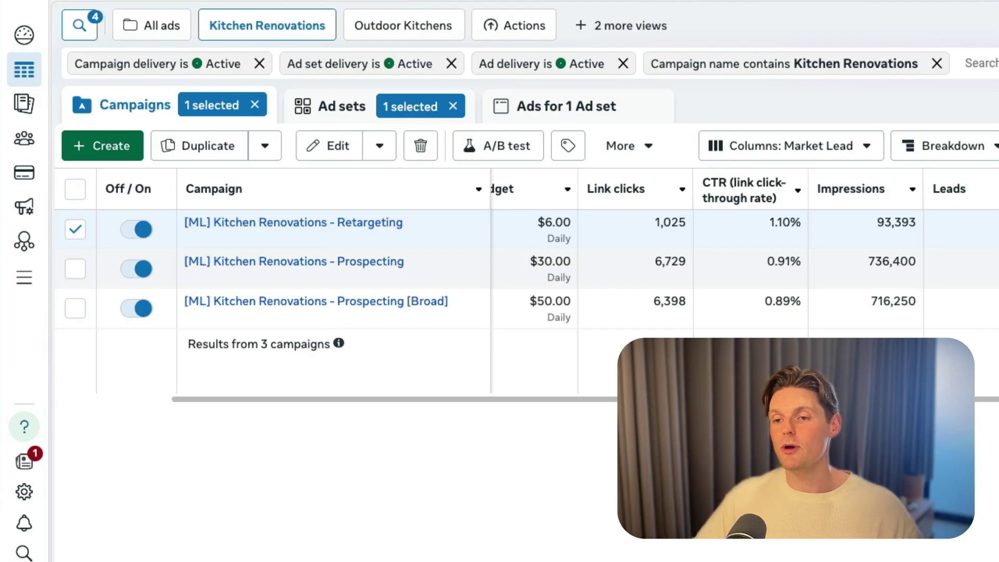
- Deselect the Kitchen Renovations - Retargeting campaign and compare the three campaigns' impressions, leads, cost per lead and conversion rate
left_click(76, 234)
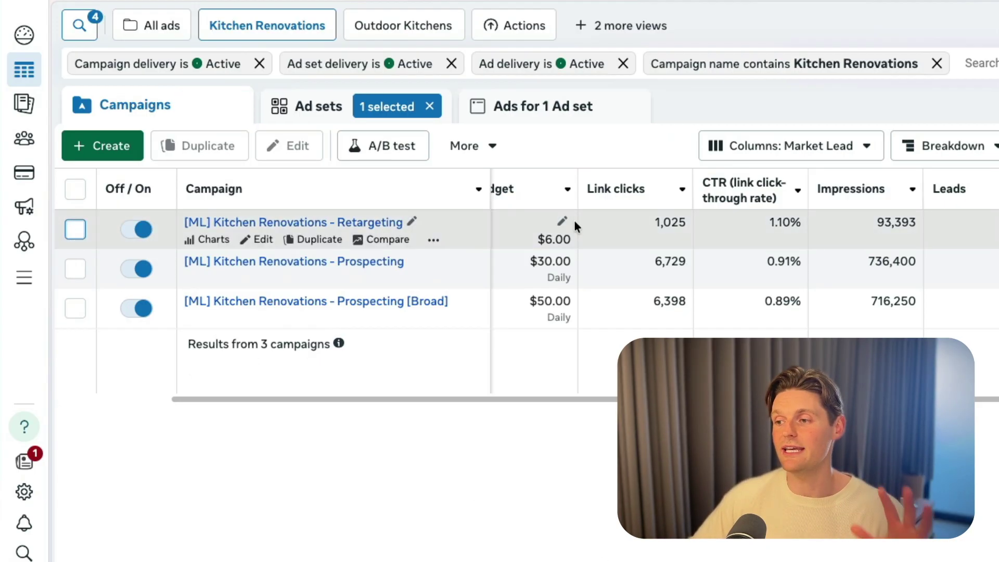
scroll(633, 276, "right", 5)
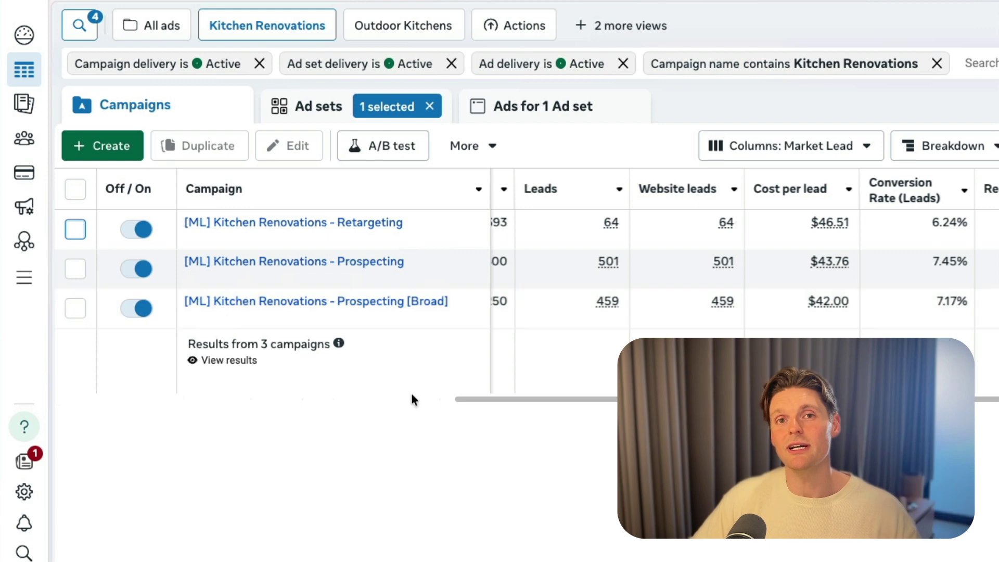
scroll(385, 359, "left", 2)
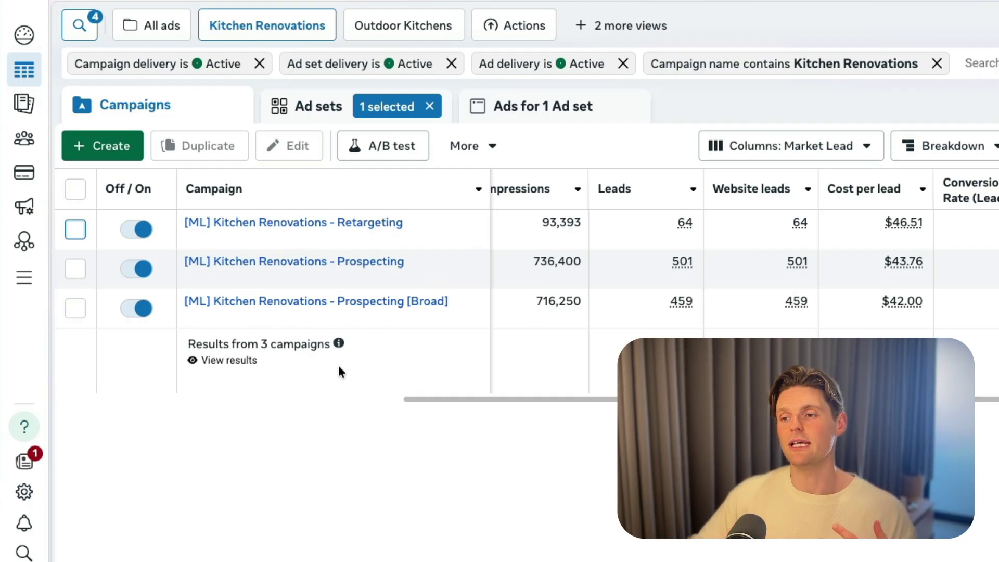
mouse_move(333, 235)
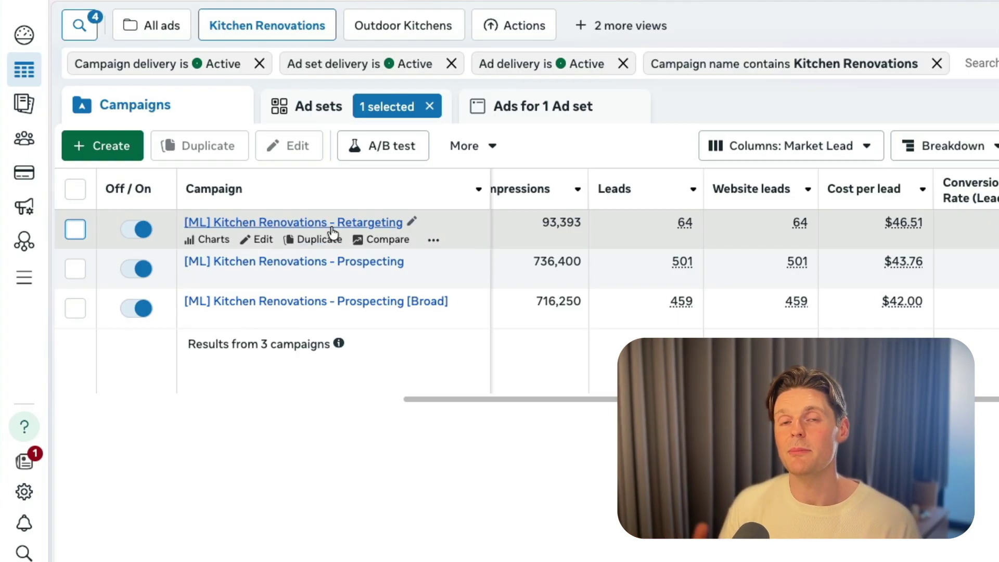
mouse_move(361, 265)
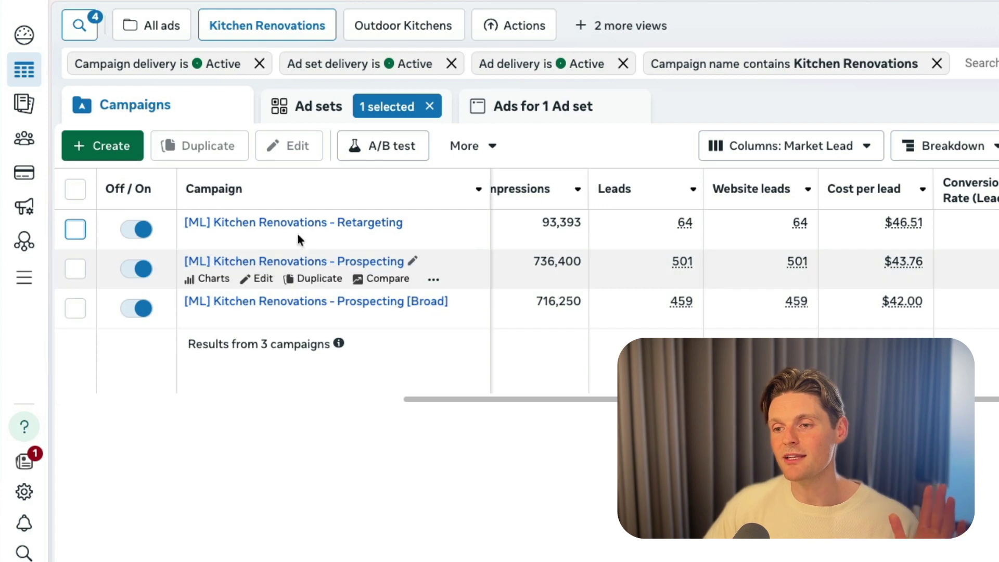
- Open the Retargeting campaign's ad set for editing and review its schedule, included and excluded custom audiences, locations and age range
left_click(248, 224)
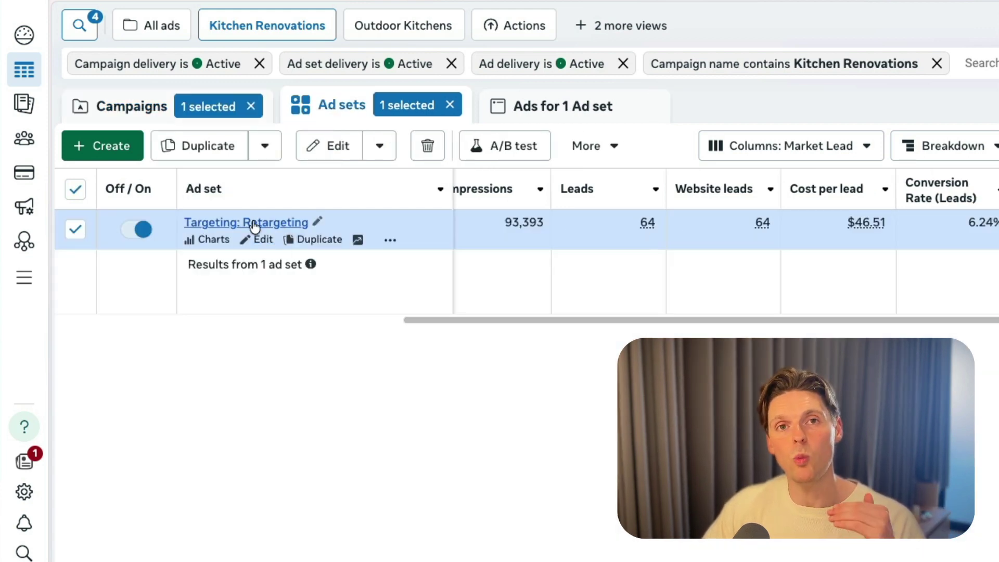
left_click(260, 239)
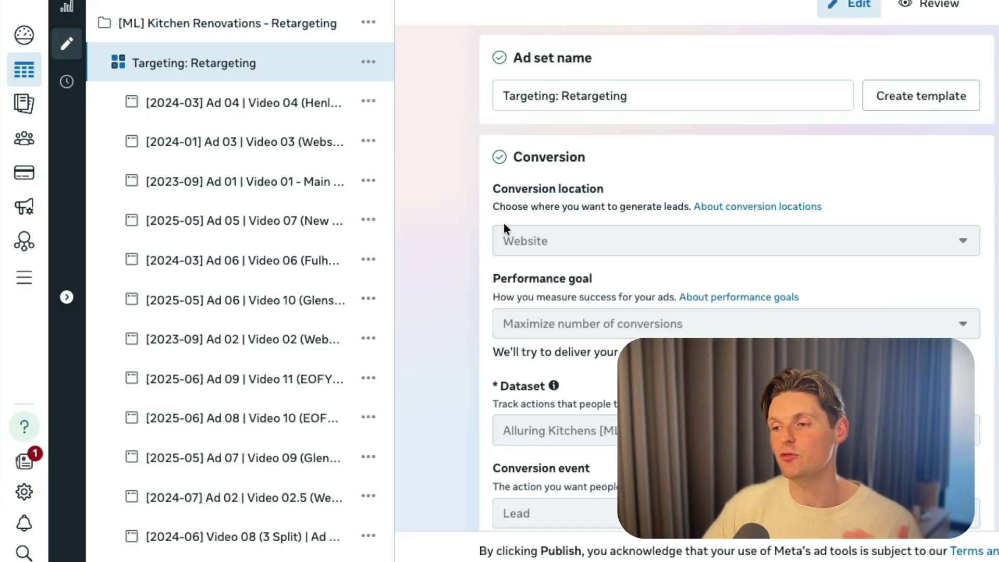
scroll(659, 239, "down", 15)
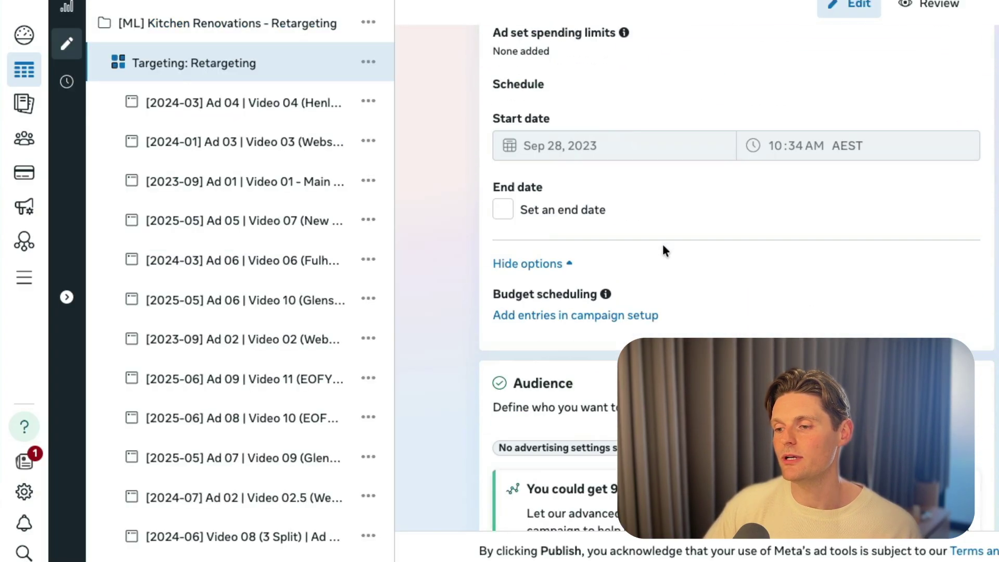
scroll(663, 247, "down", 6)
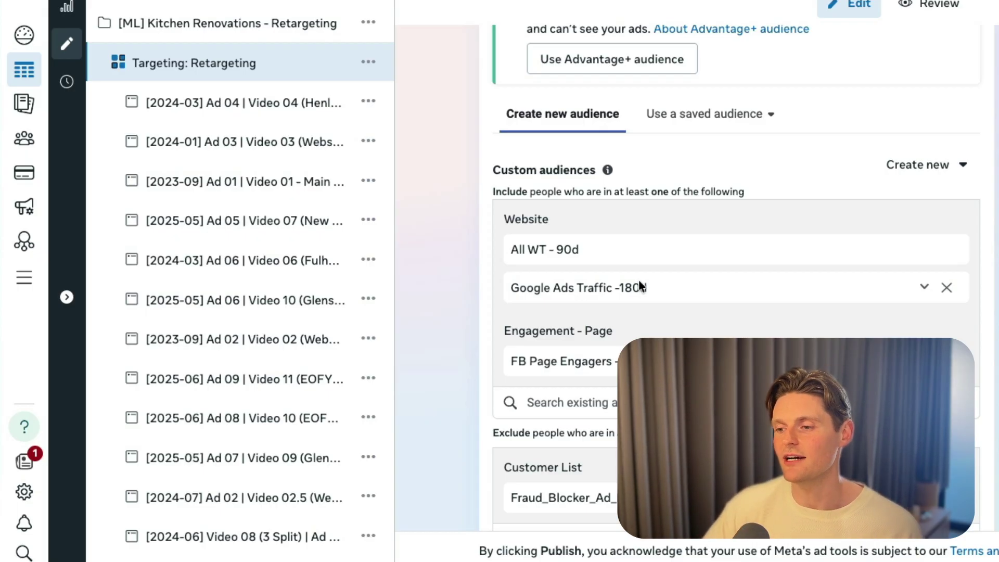
scroll(640, 283, "down", 2)
scroll(640, 285, "down", 8)
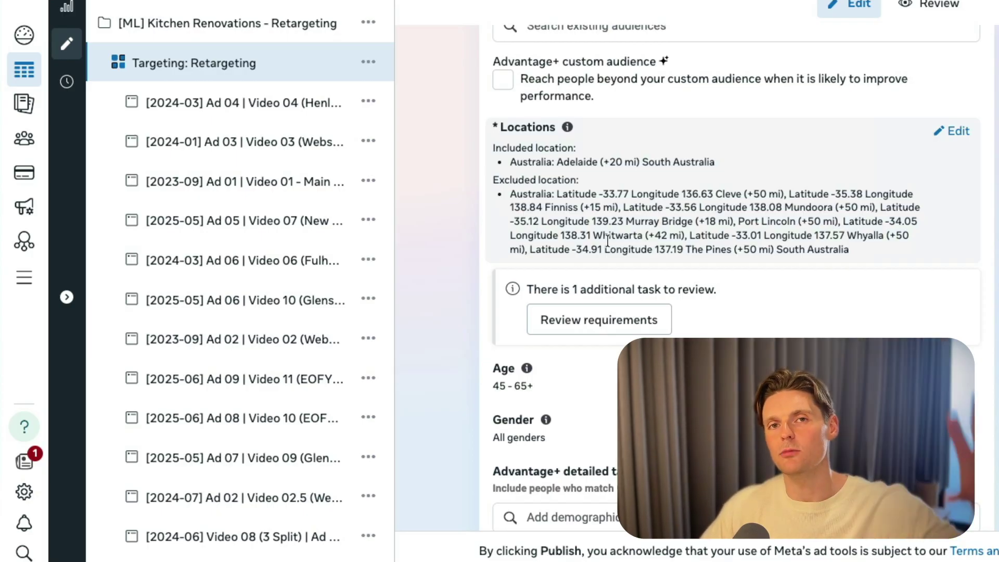
scroll(608, 241, "down", 1)
scroll(608, 240, "down", 1)
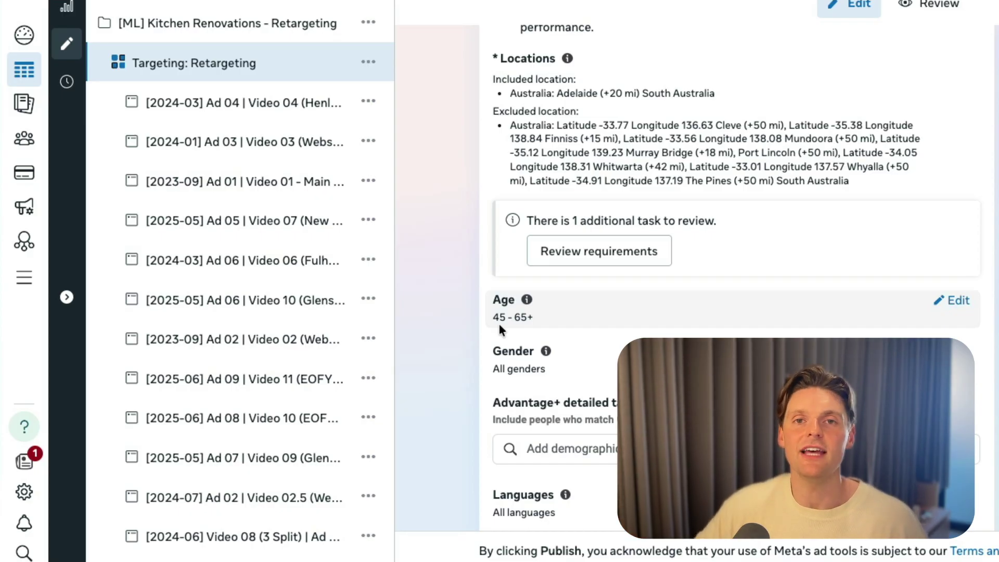
- Review the retargeting ad set's manual placements, including platforms, feeds, and Stories, Status, Reels options
scroll(499, 323, "down", 9)
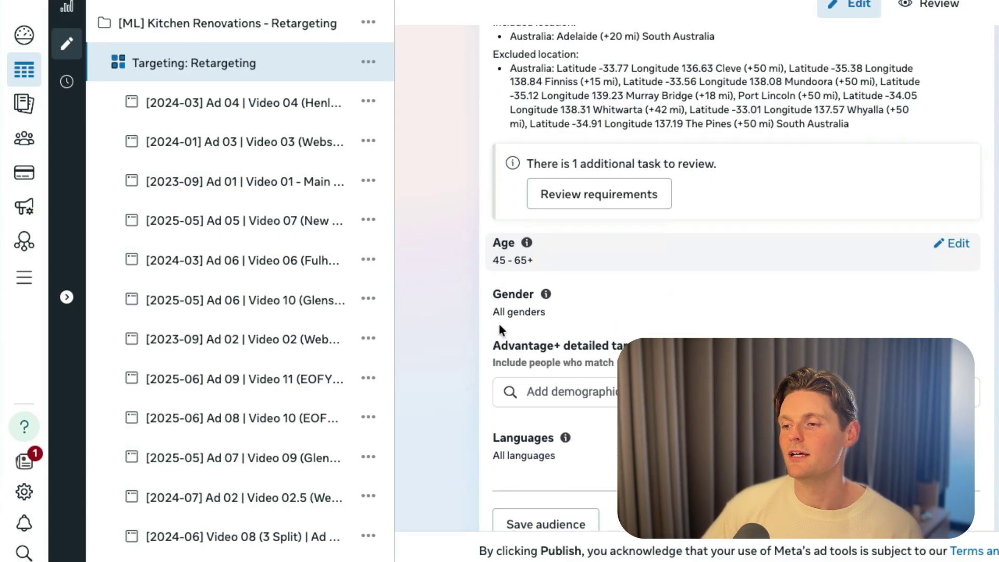
scroll(498, 323, "down", 6)
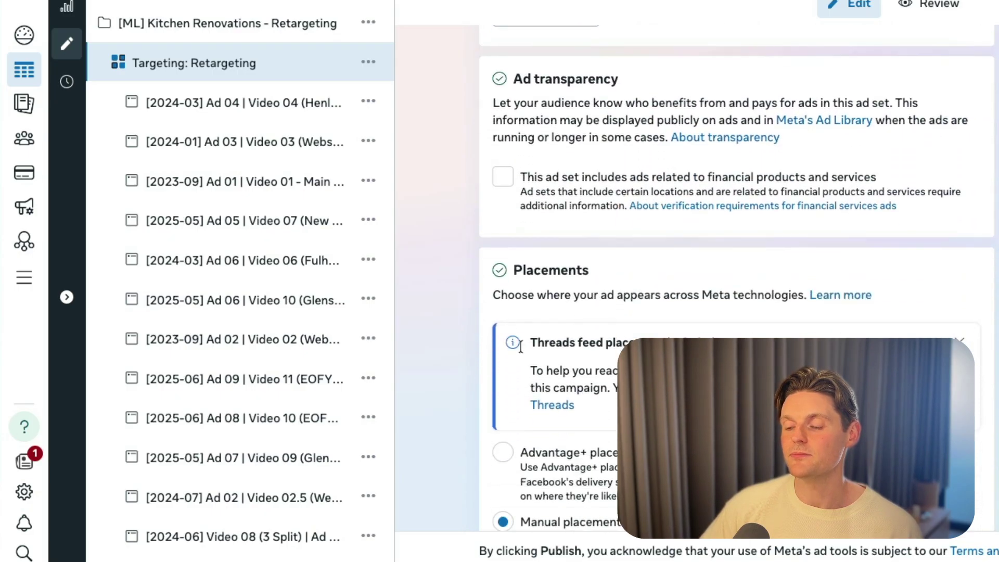
scroll(737, 280, "up", 1)
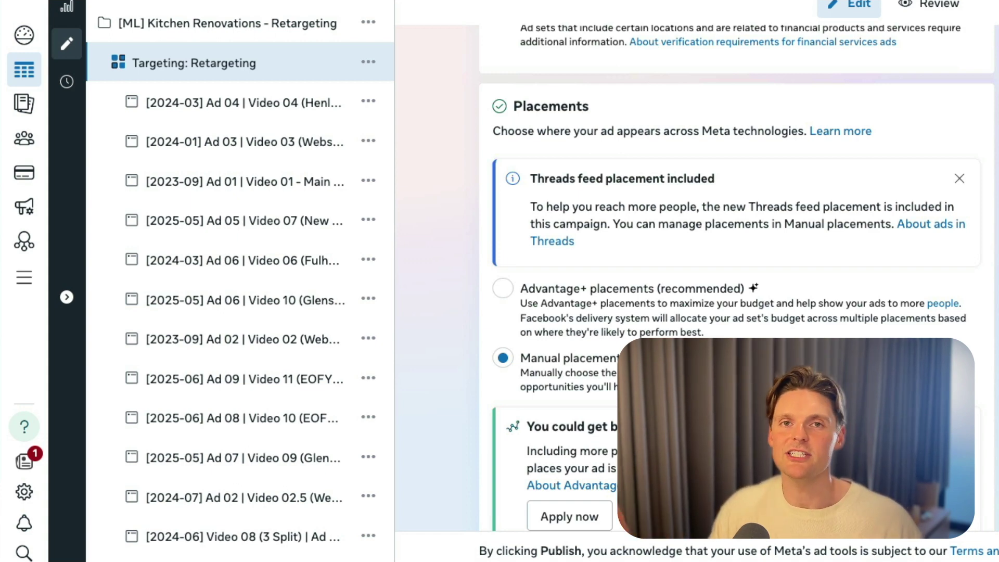
scroll(569, 324, "down", 10)
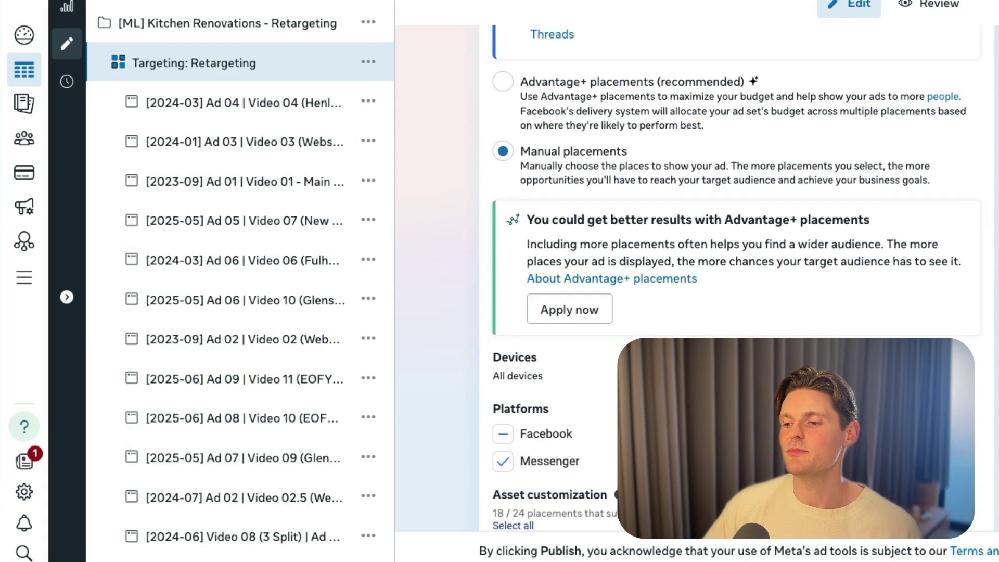
scroll(718, 259, "down", 8)
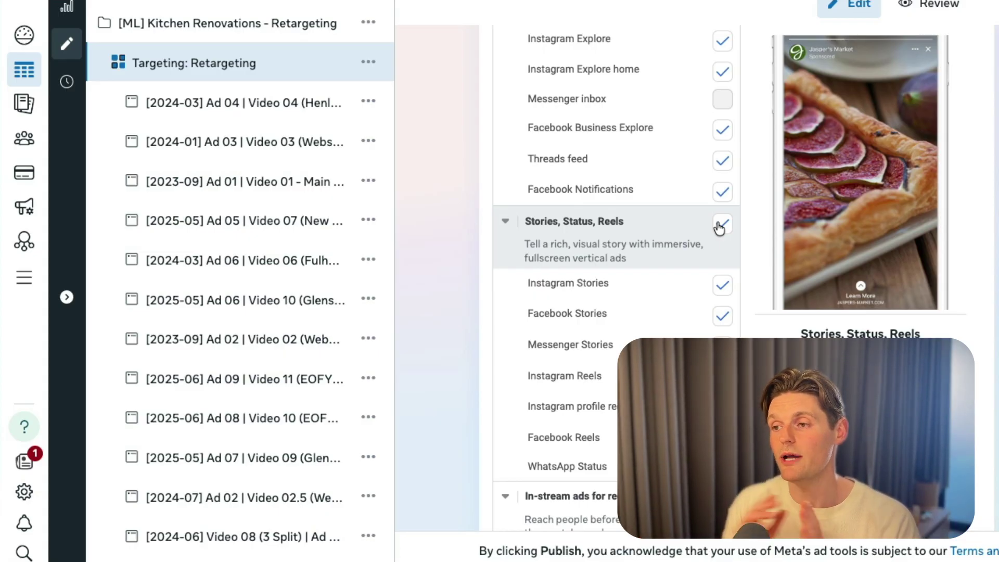
scroll(609, 104, "up", 3)
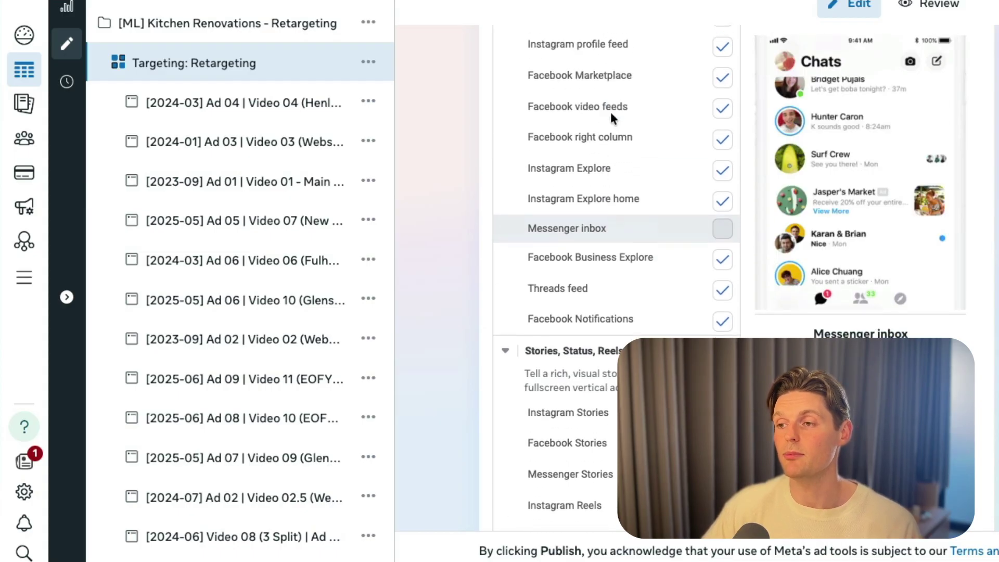
scroll(618, 108, "down", 3)
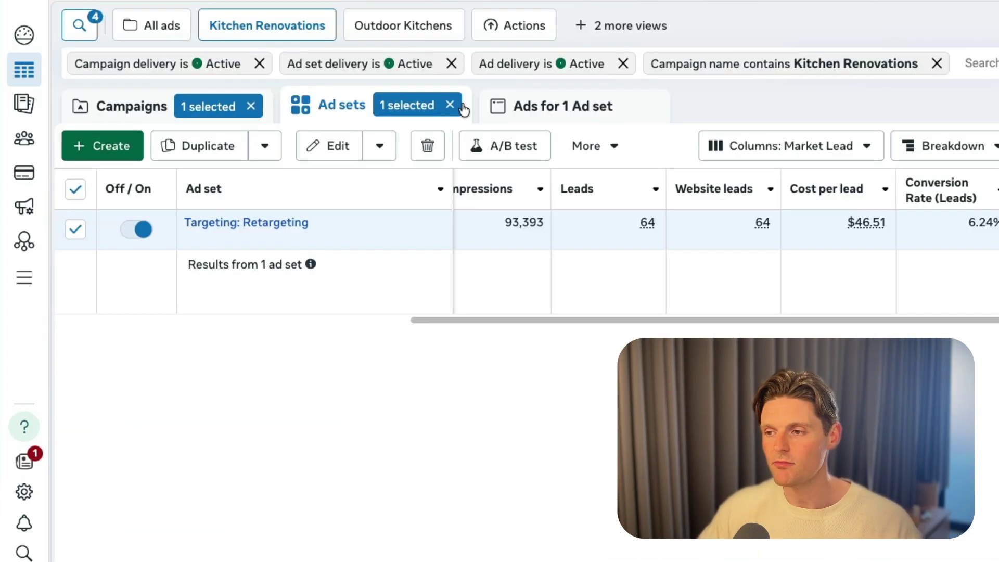
- List all ad sets of the Kitchen Renovations - Prospecting campaign by removing the active ad set delivery and ad delivery filters
left_click(150, 110)
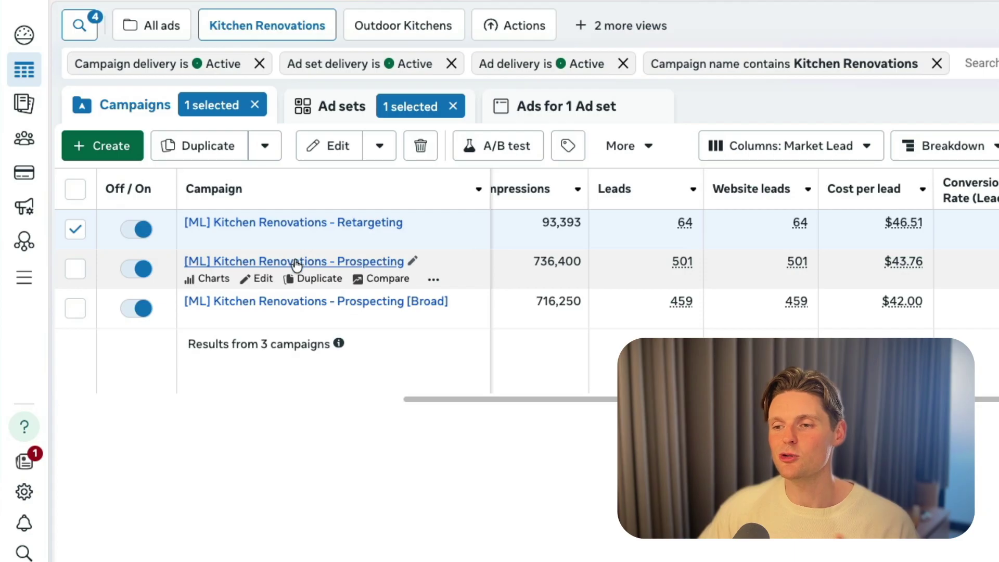
left_click(295, 262)
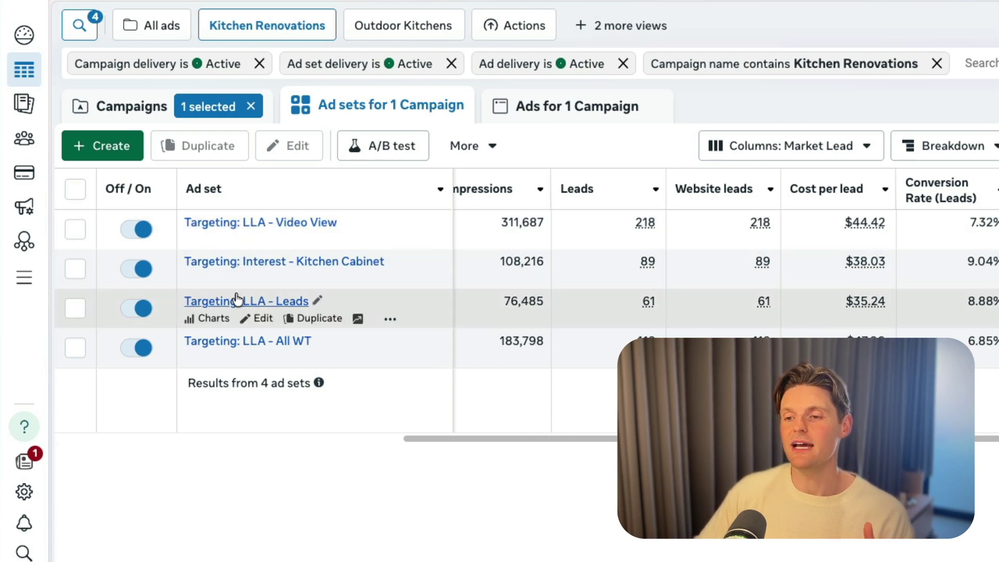
left_click(452, 65)
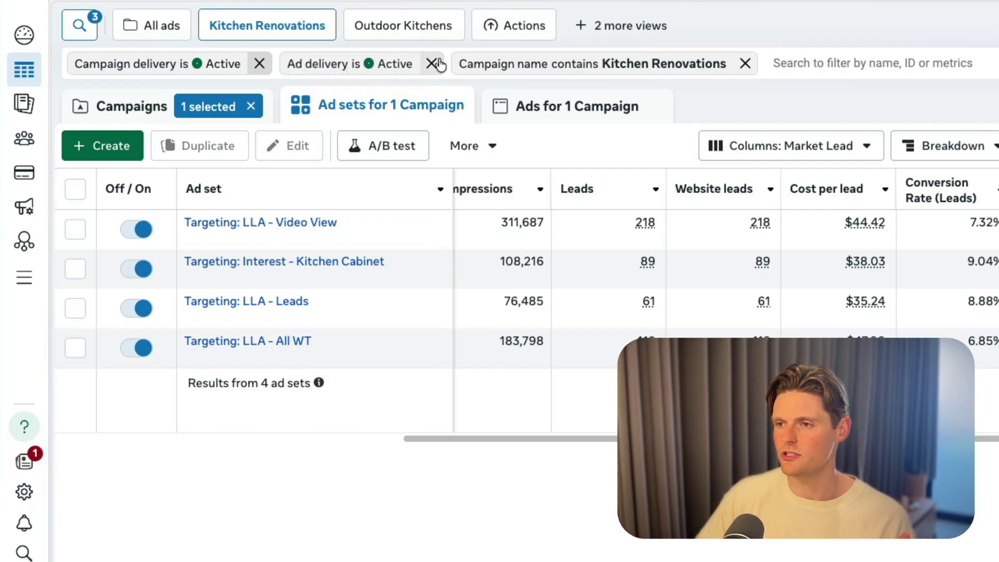
left_click(432, 64)
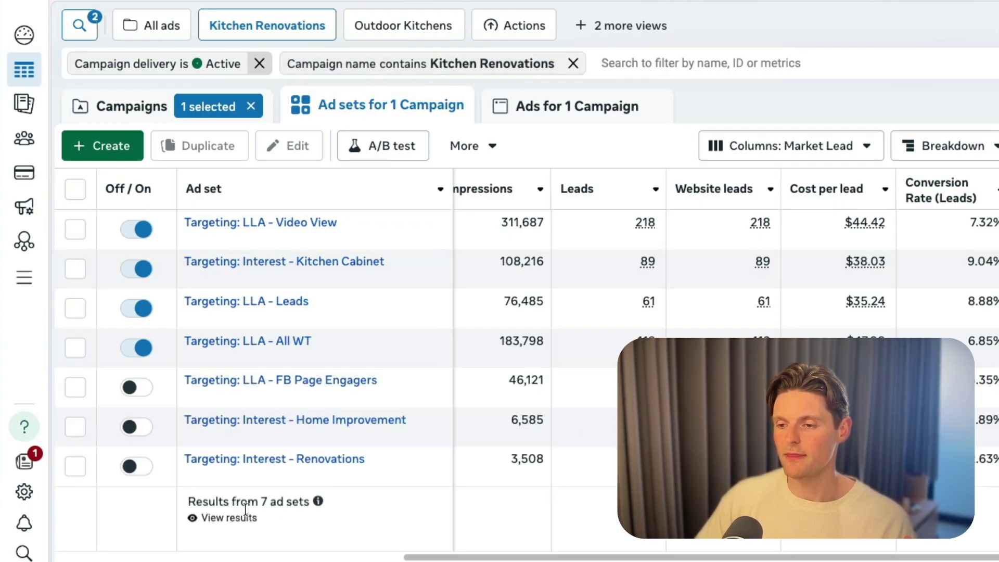
- Compare leads, cost per lead, conversion rate and click-through rate between the active and switched-off prospecting ad sets
mouse_move(271, 395)
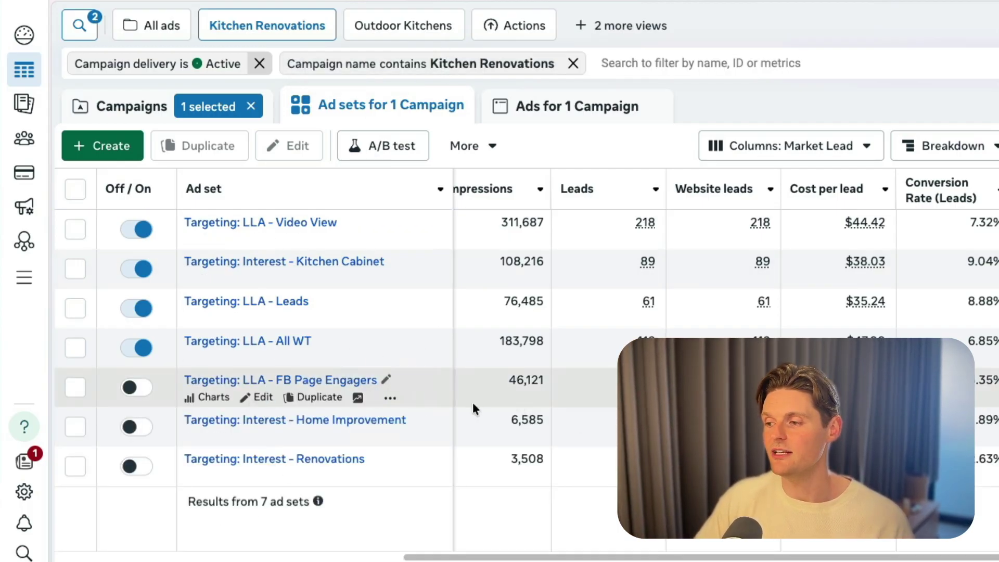
mouse_move(853, 262)
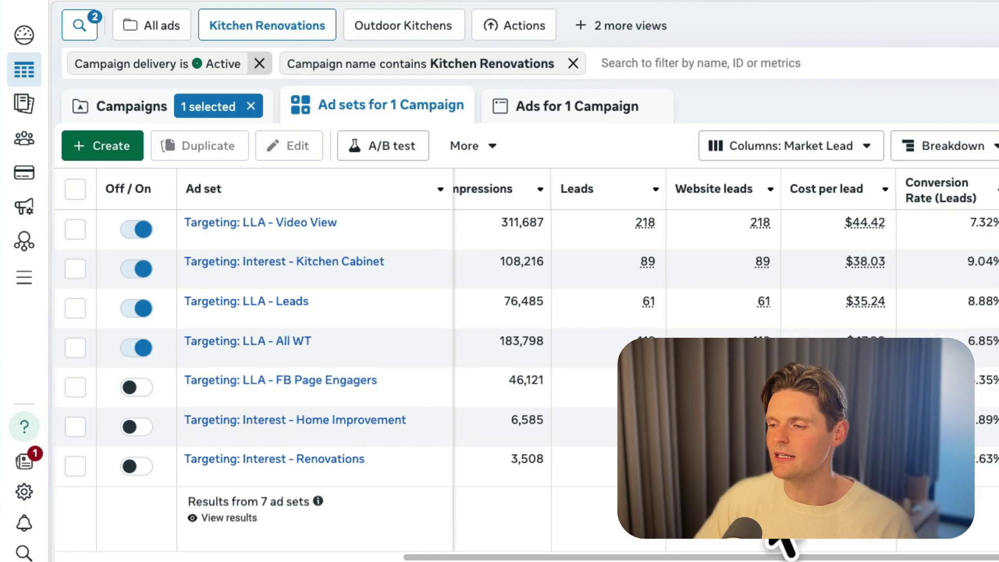
scroll(520, 364, "right", 2)
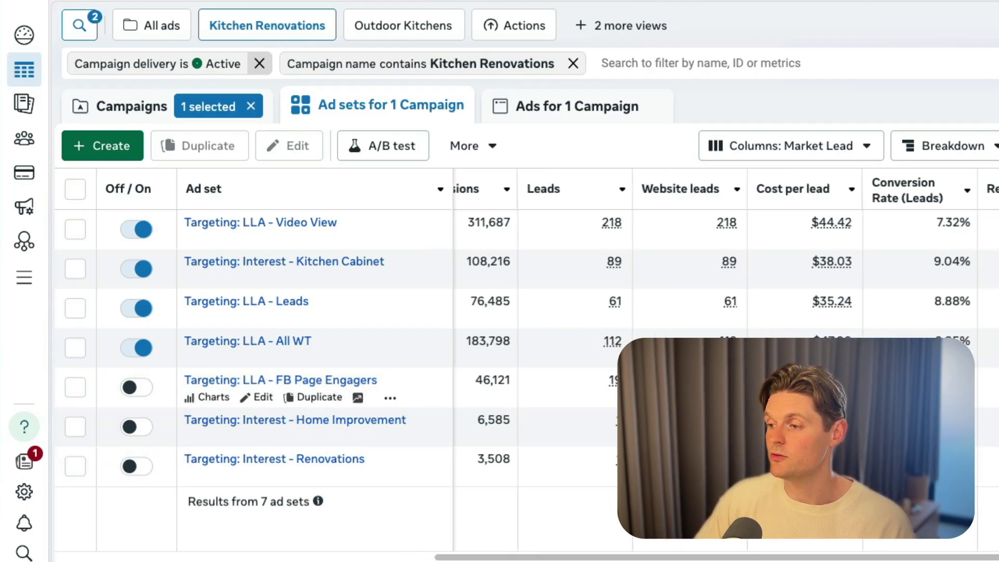
scroll(520, 426, "left", 5)
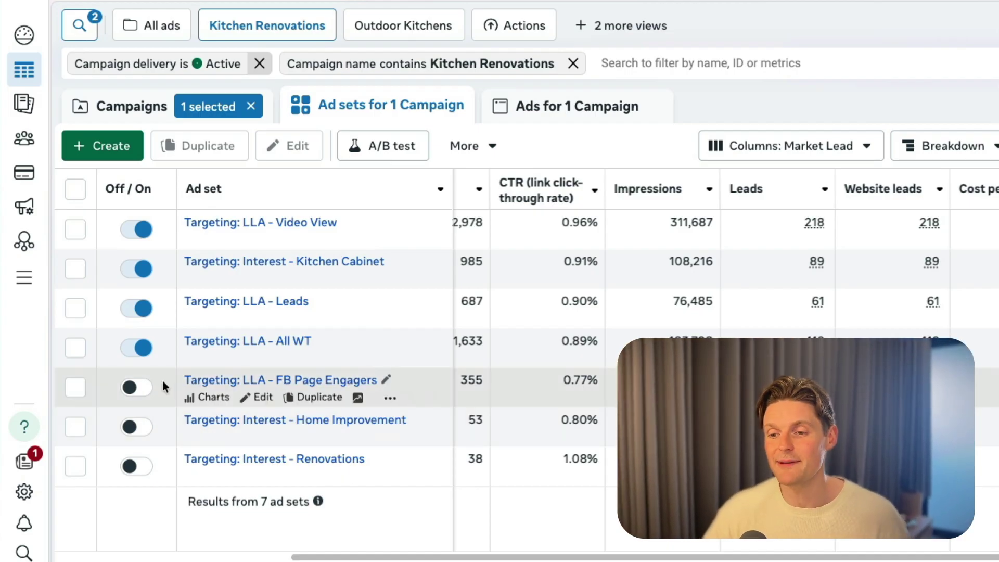
mouse_move(155, 390)
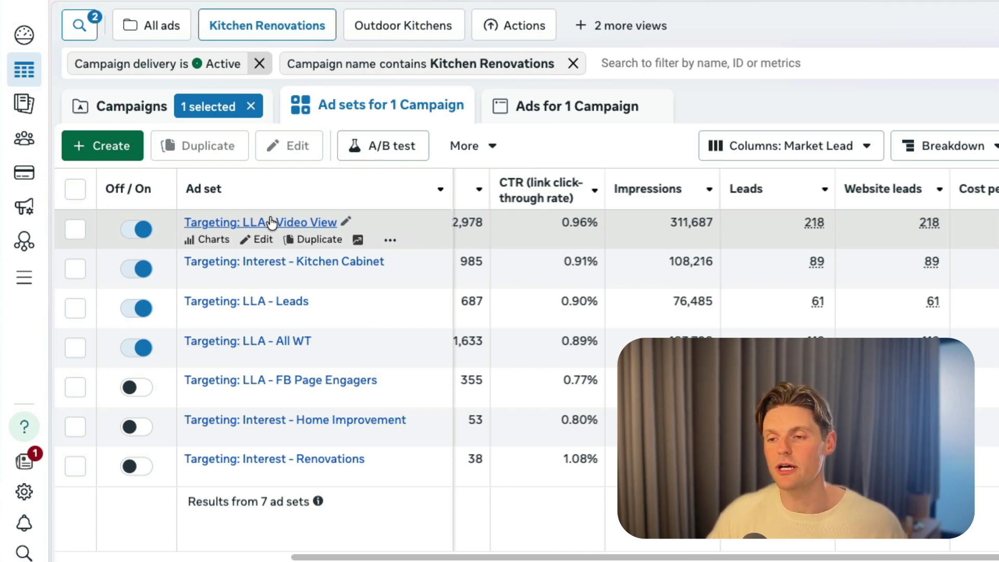
- View the ads in the LLA - Video View ad set, and review that ad set's budget, schedule and targeting settings
left_click(271, 222)
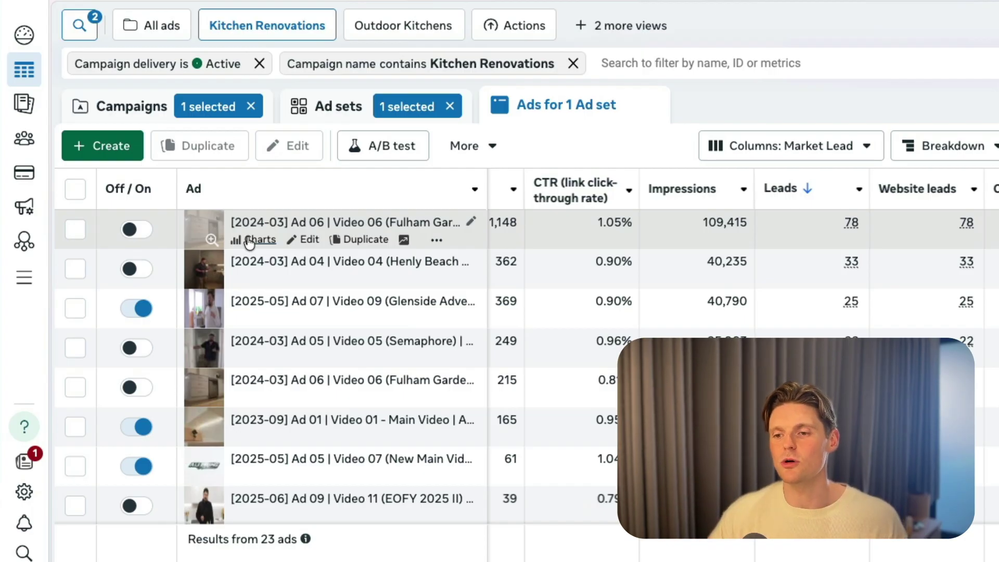
left_click(326, 119)
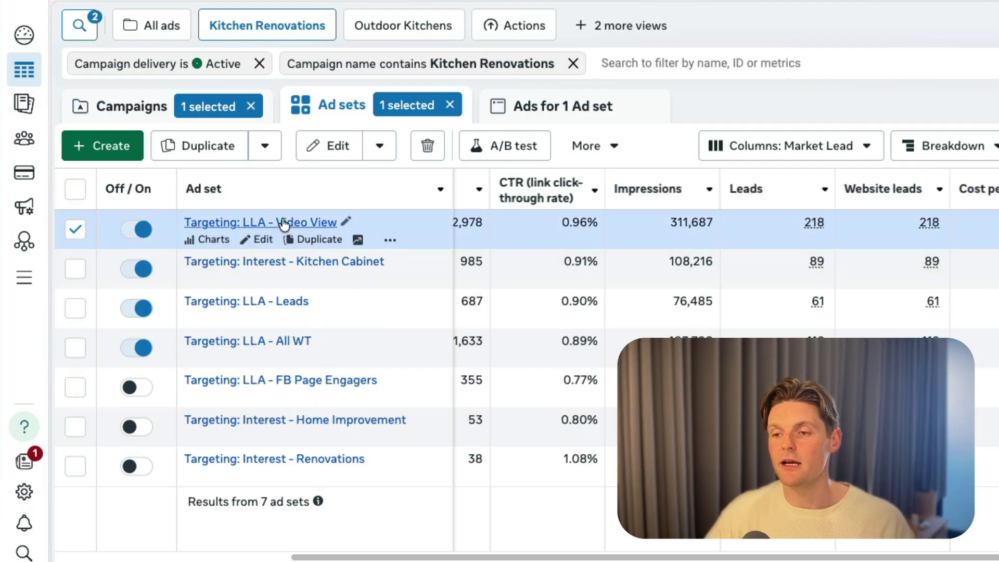
left_click(264, 240)
scroll(640, 260, "down", 15)
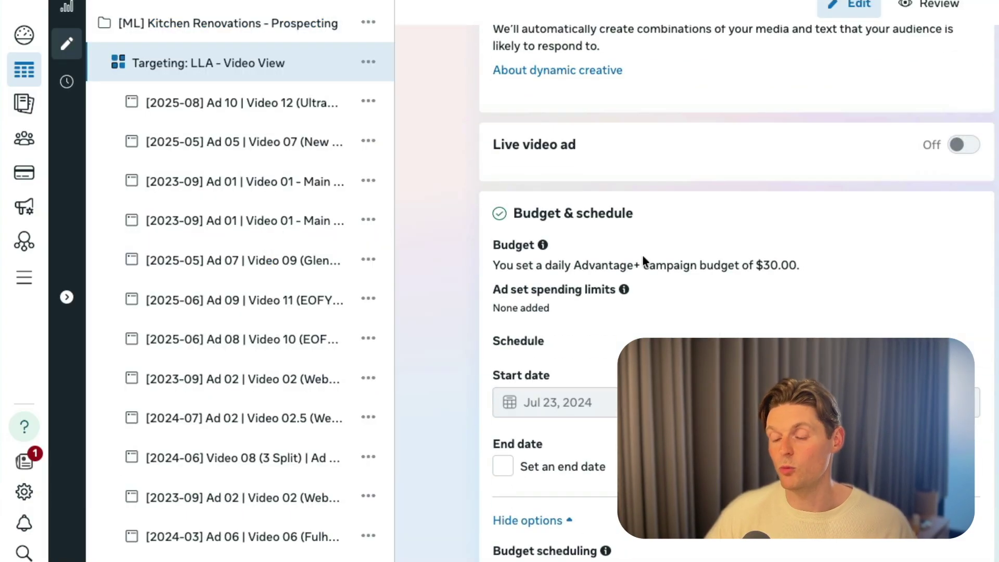
scroll(640, 268, "down", 5)
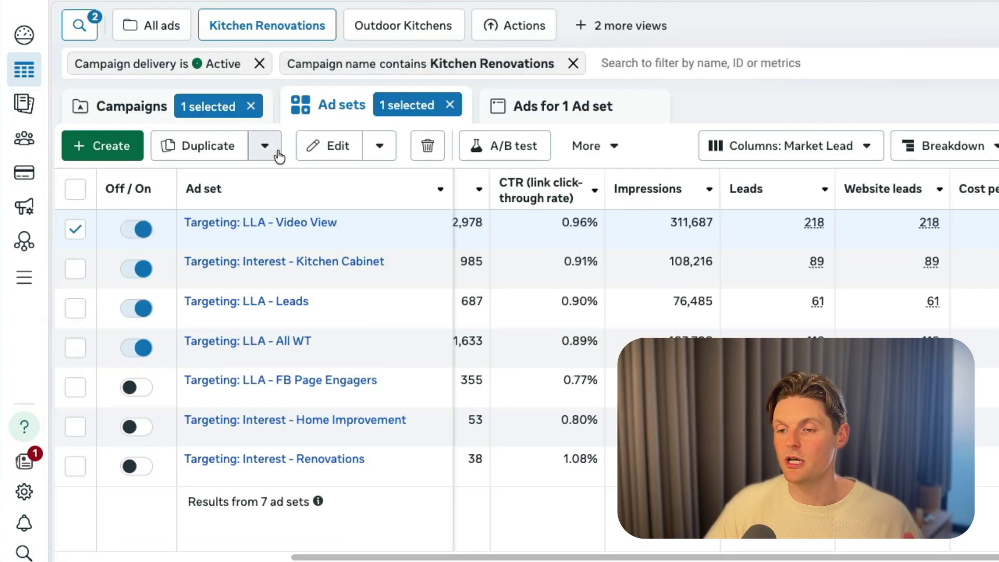
- Open the Targeting: Broad ad set in the Prospecting [Broad] campaign and review its audience exclusions, locations, age and gender
left_click(155, 112)
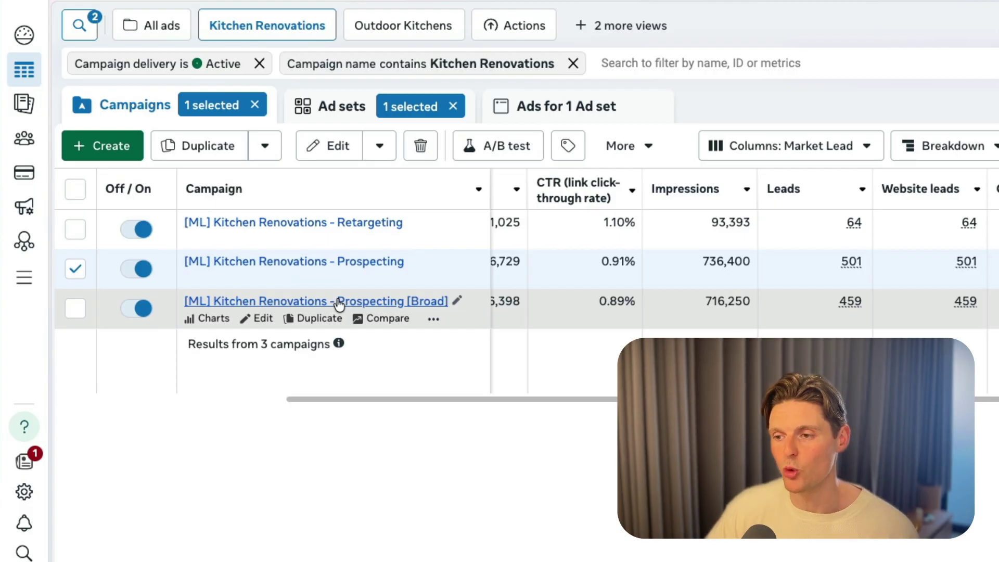
left_click(339, 302)
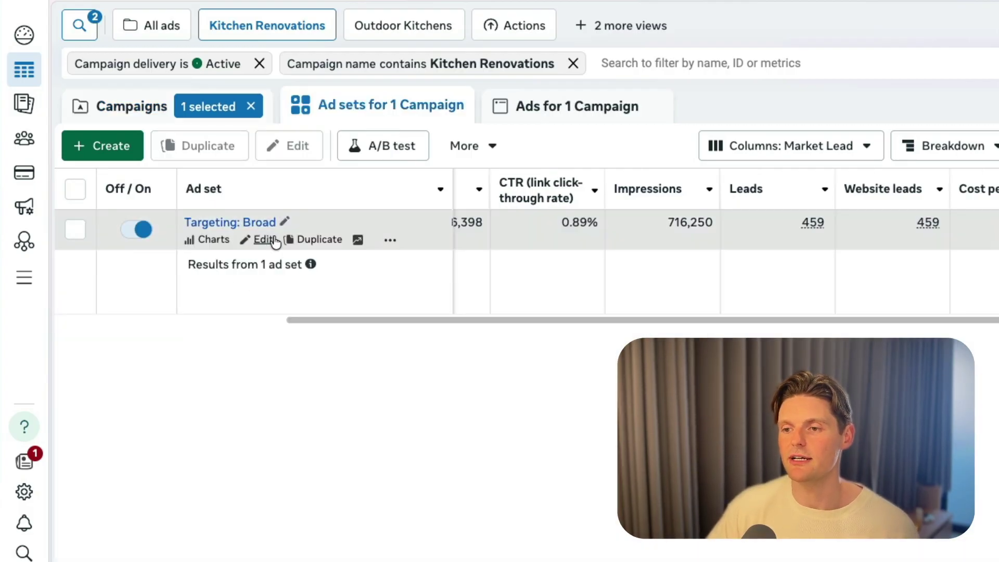
left_click(273, 240)
scroll(670, 290, "down", 15)
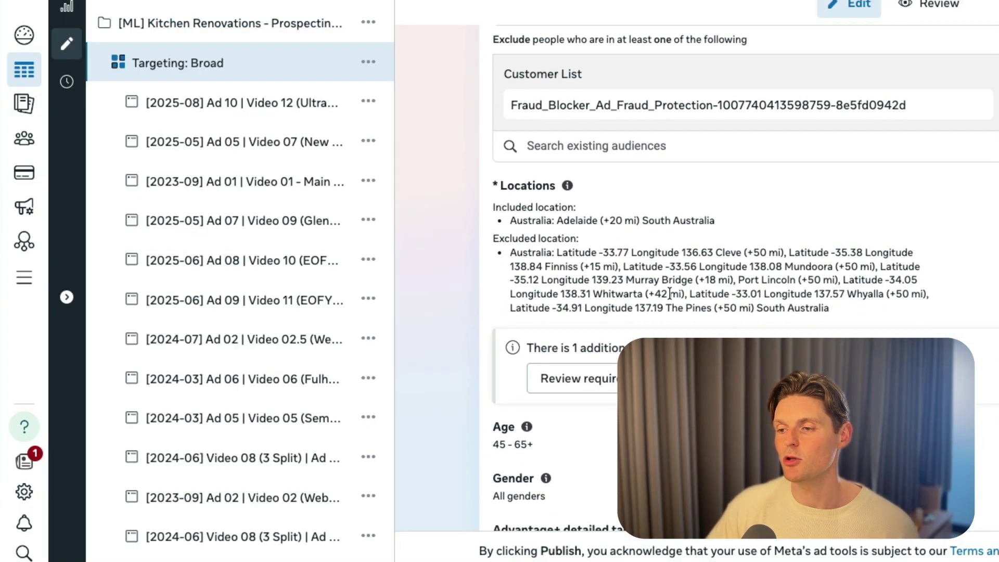
scroll(569, 391, "up", 3)
scroll(537, 231, "down", 2)
scroll(589, 221, "up", 10)
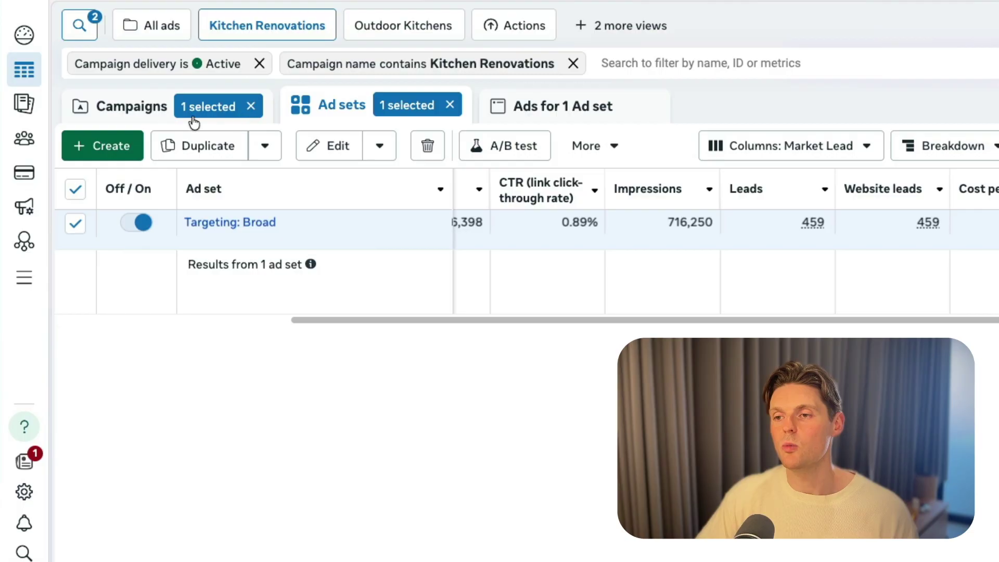
- View the ad sets of the Kitchen Renovations - Prospecting campaign and return to the campaign list
left_click(157, 121)
left_click(271, 261)
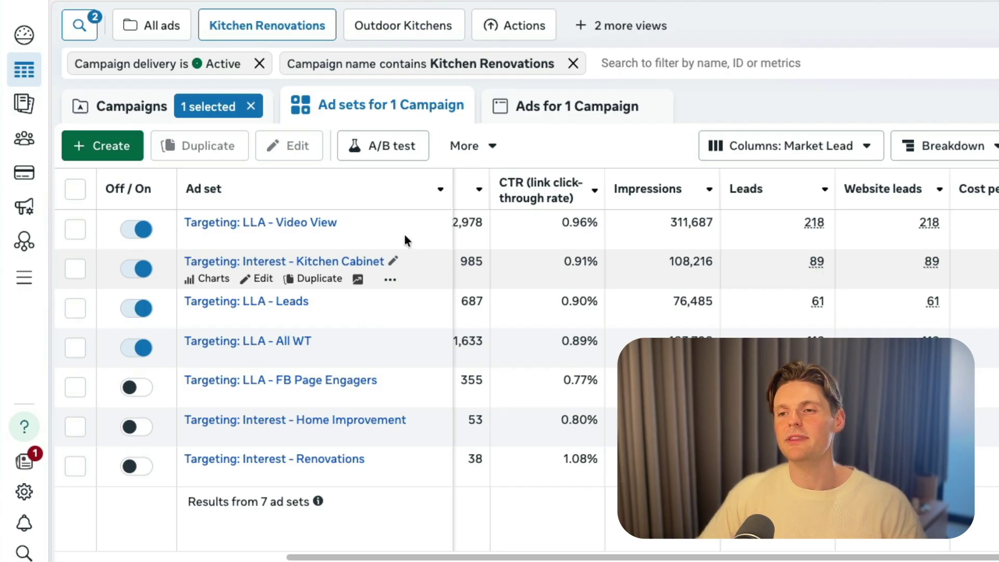
left_click(103, 108)
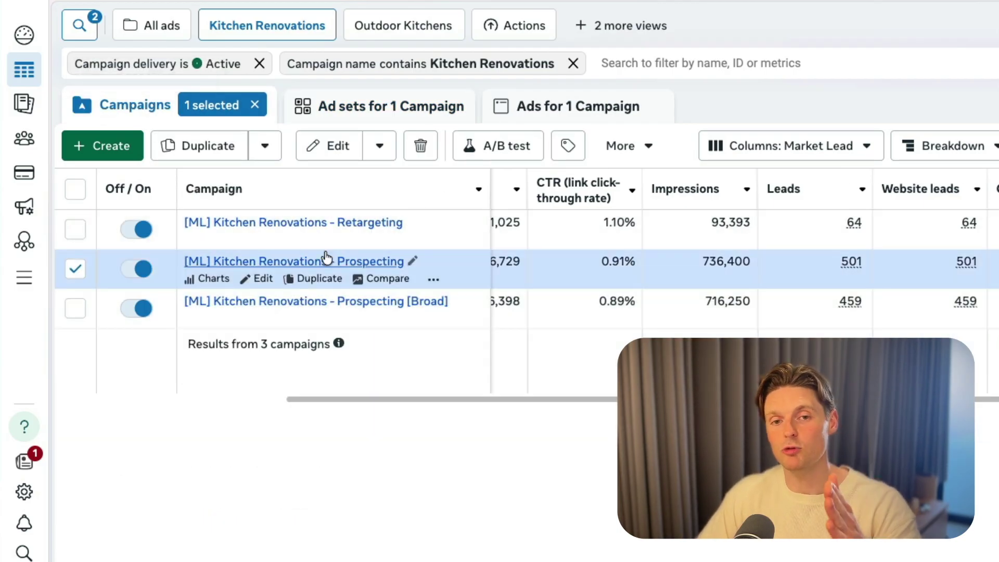
- Compare daily budget, link clicks, click-through rate, leads and cost per lead across the three Kitchen Renovations campaigns
scroll(325, 260, "left", 4)
scroll(324, 258, "left", 3)
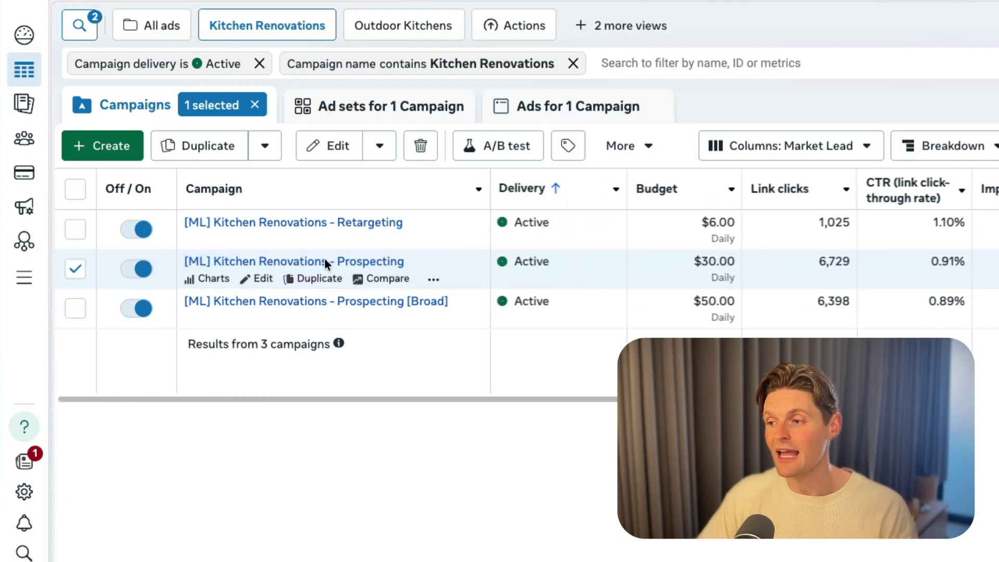
scroll(468, 266, "right", 1)
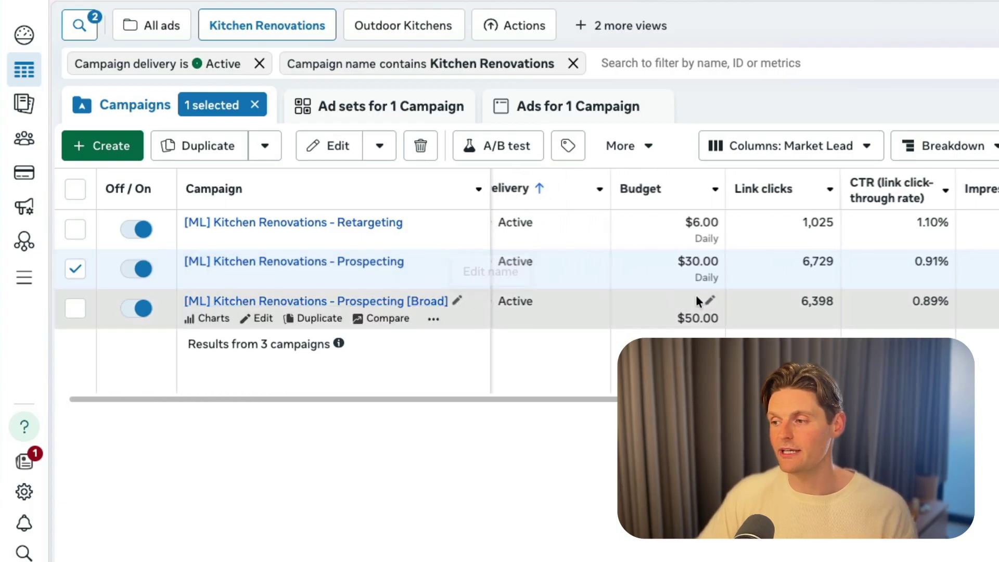
scroll(698, 299, "right", 5)
scroll(695, 294, "right", 4)
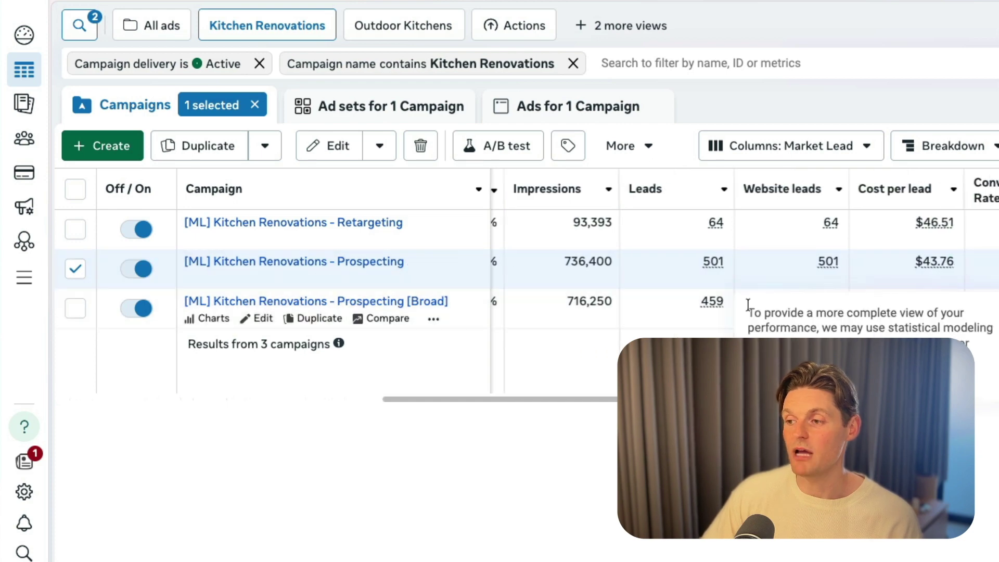
scroll(695, 285, "left", 2)
scroll(695, 286, "left", 4)
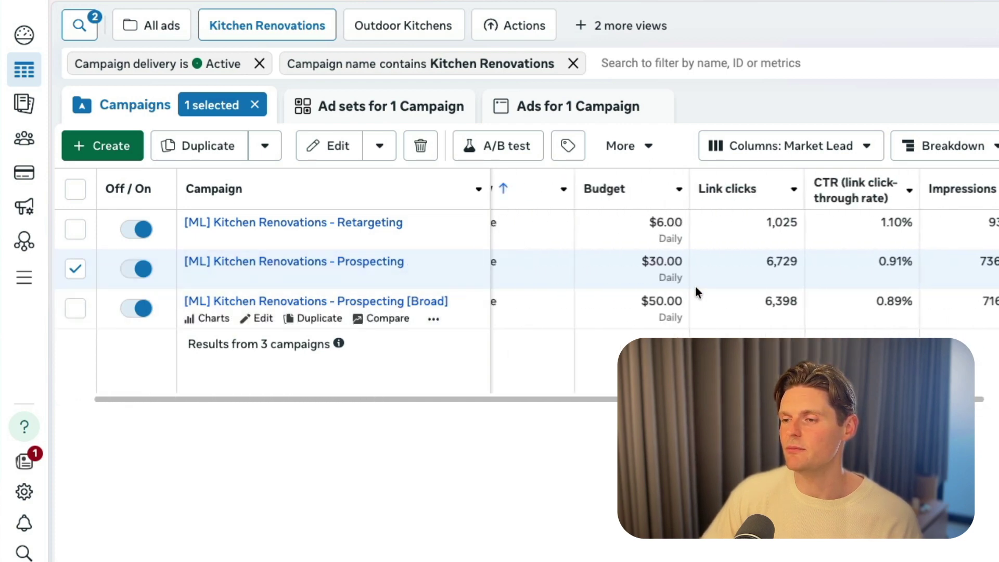
scroll(704, 298, "right", 3)
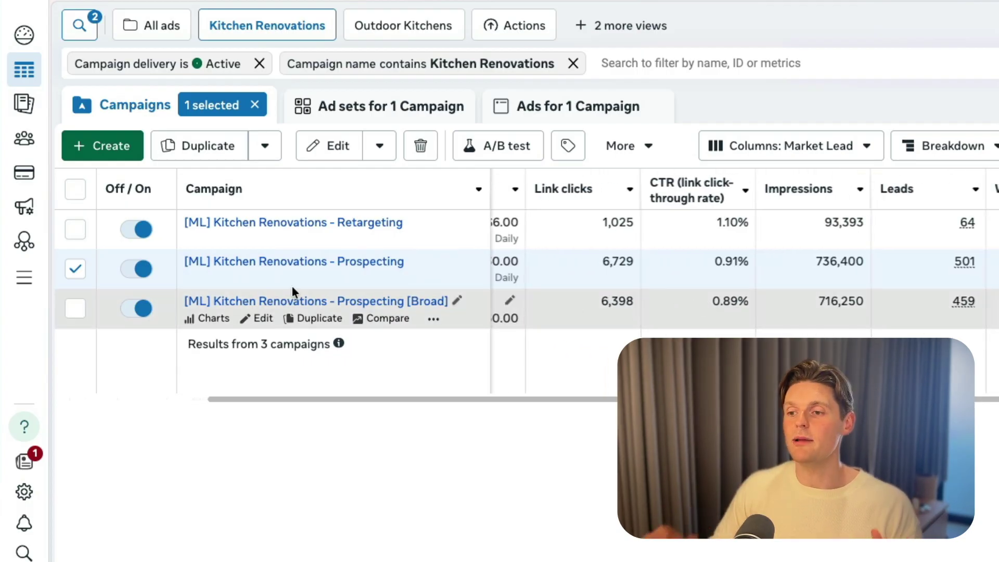
scroll(292, 286, "left", 2)
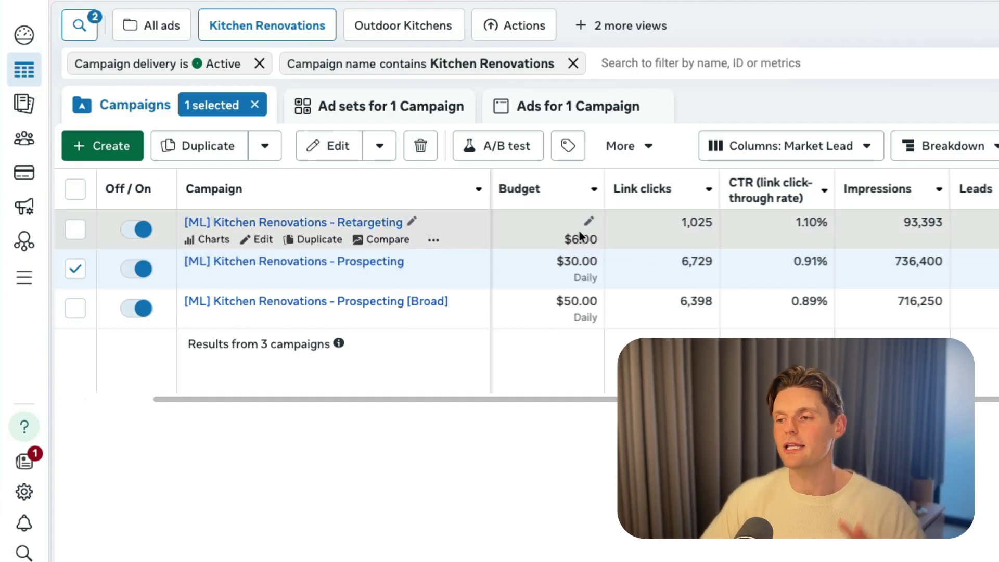
mouse_move(736, 202)
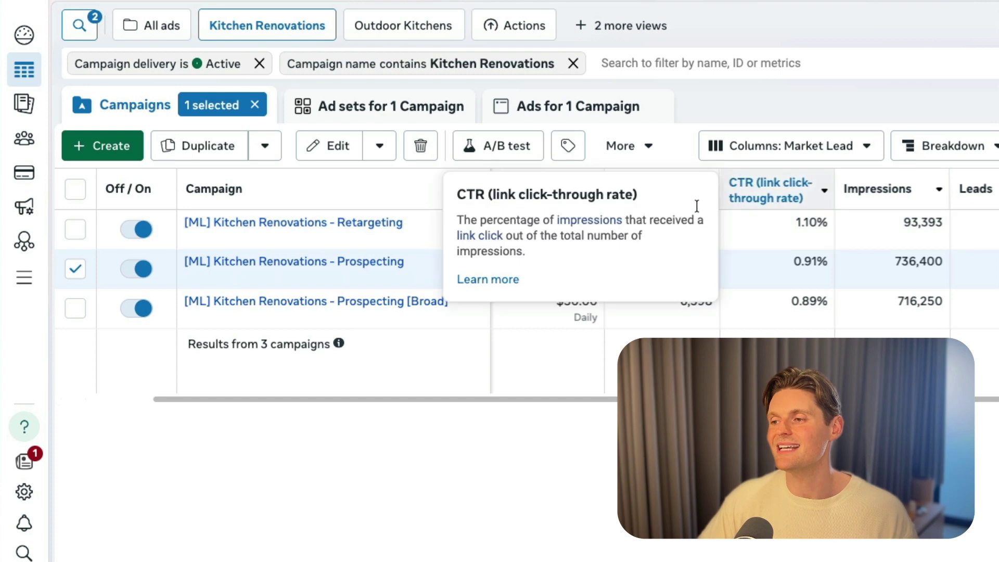
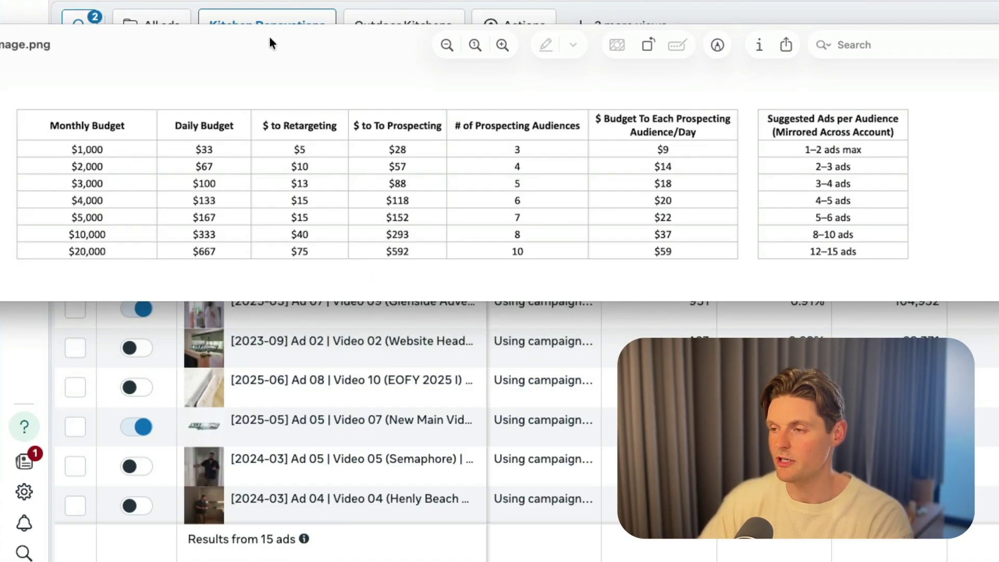
- Examine the budget allocation table image at actual size, from monthly budget across to suggested ads per audience
double_click(268, 34)
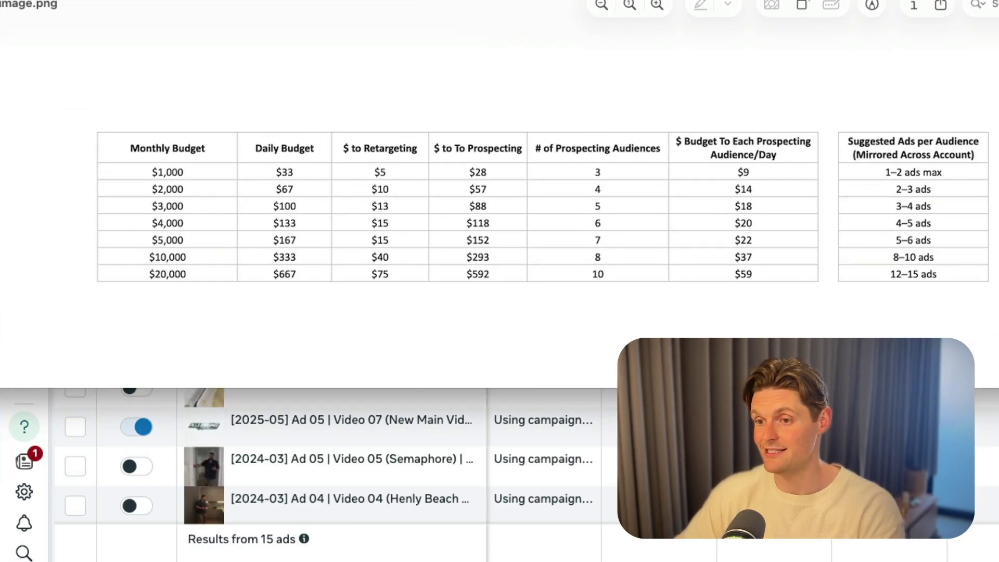
key("super+0")
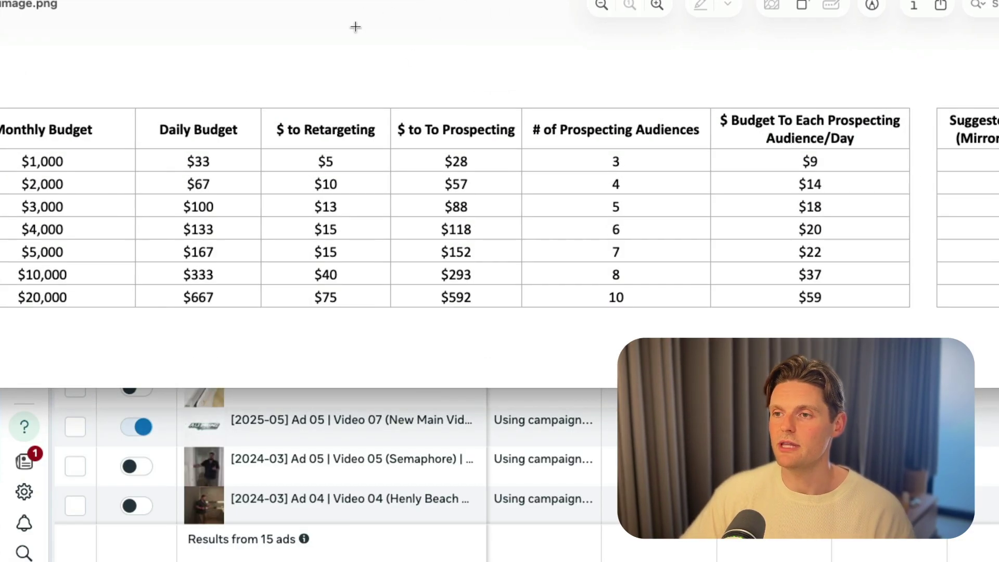
left_click_drag(349, 7, 381, 6)
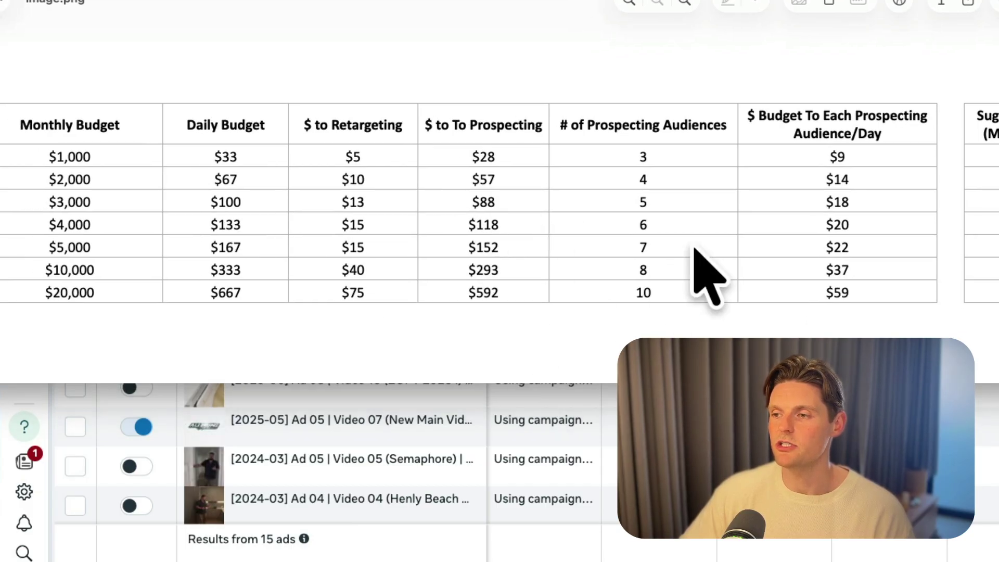
left_click_drag(365, 1, 201, 0)
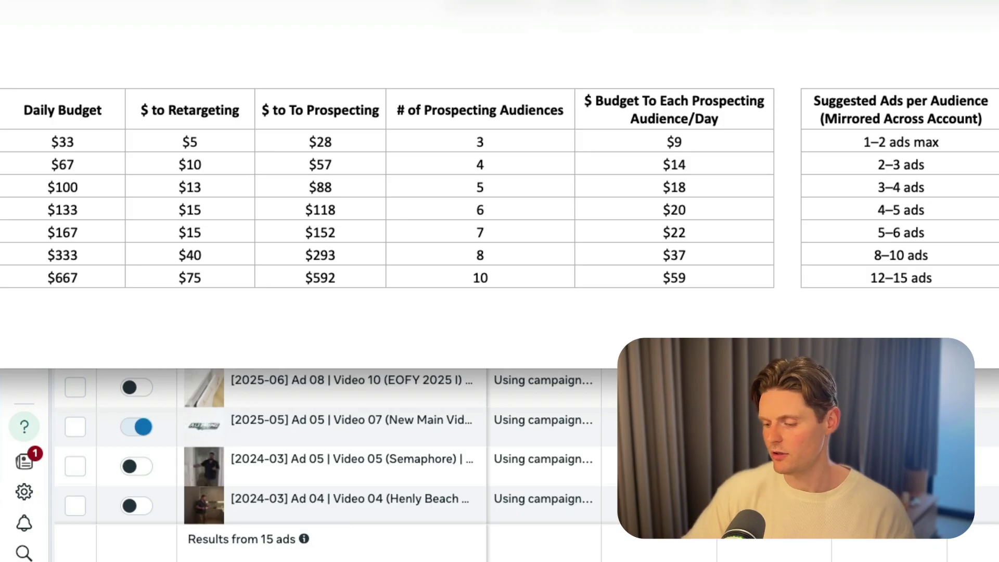
key("super+minus")
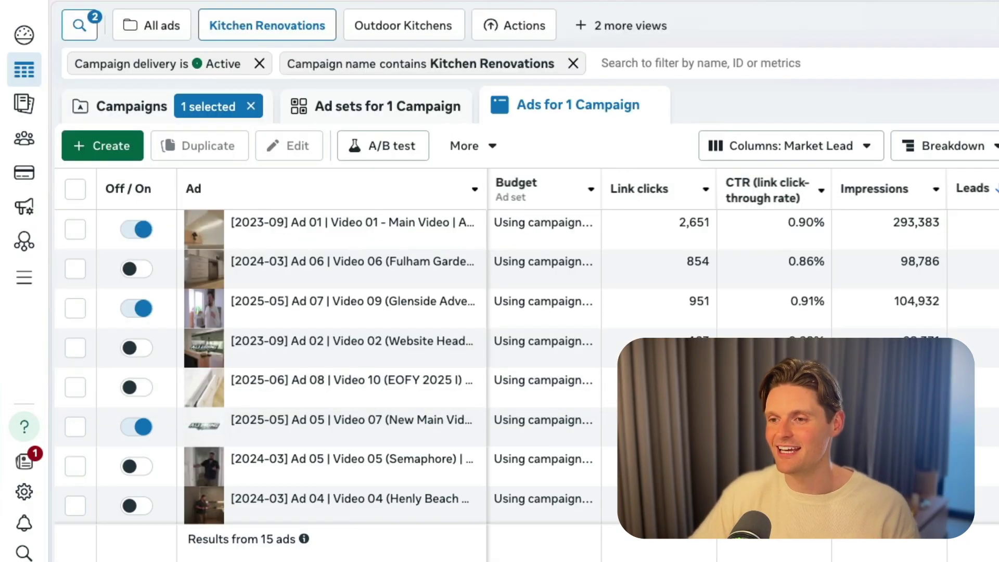
- Clear the Prospecting [Broad] selection in the campaign list and narrow the campaign name column
left_click(131, 108)
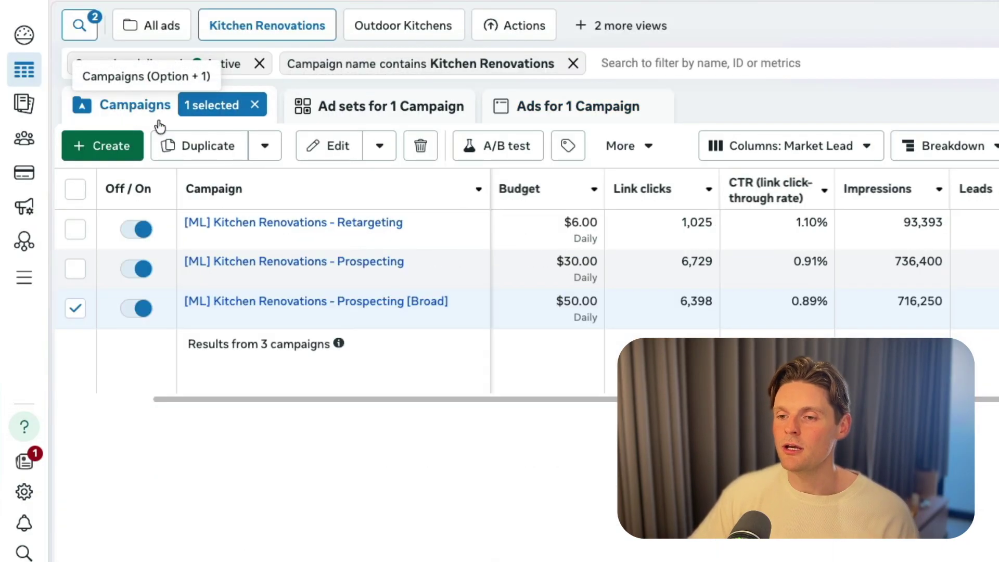
left_click(79, 309)
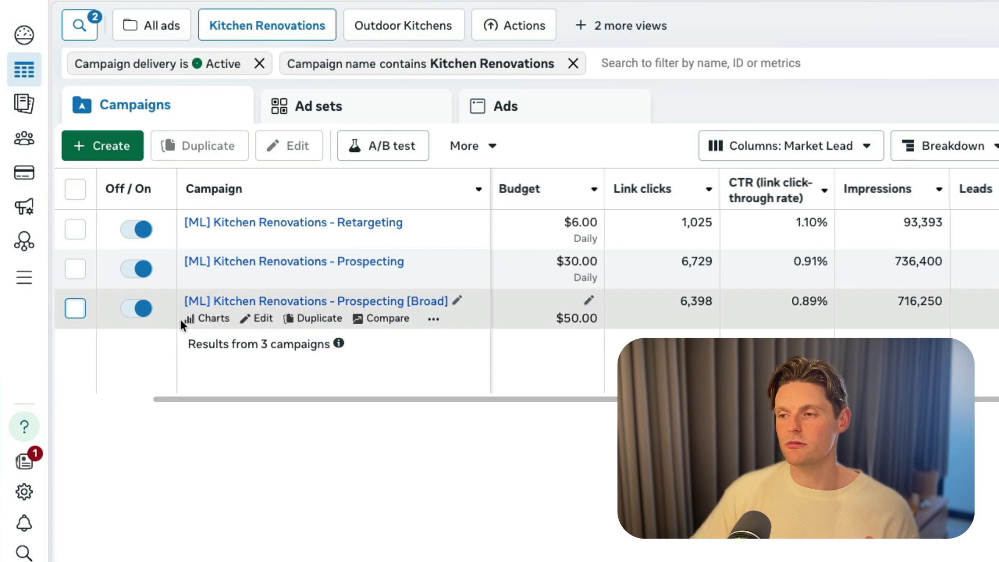
left_click_drag(488, 177, 463, 188)
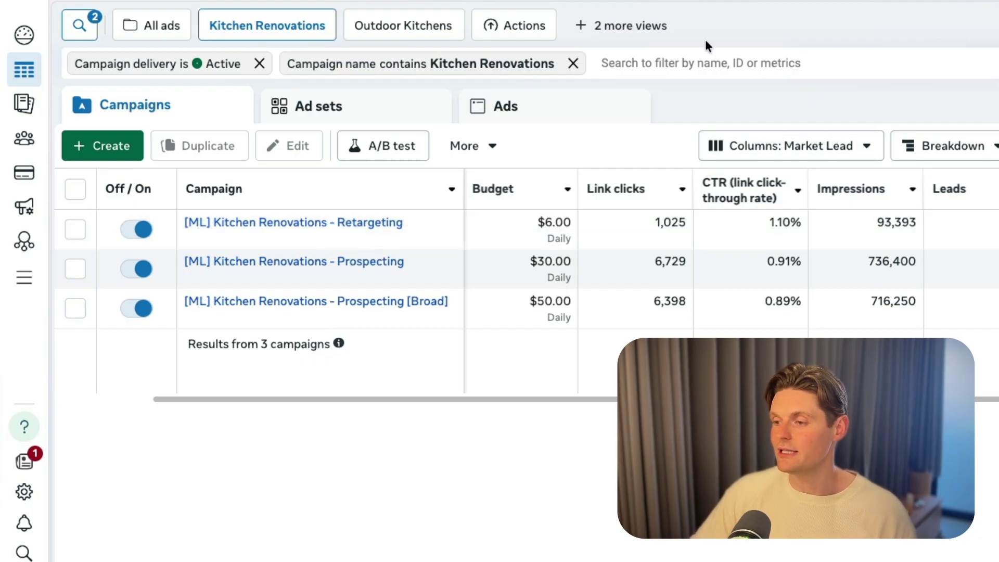
key("ctrl+minus")
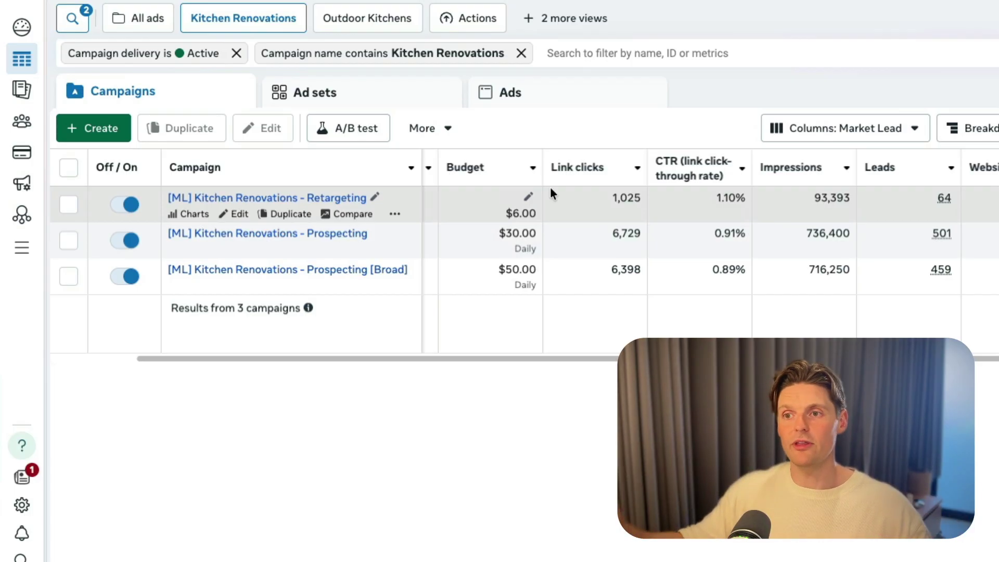
- Compare click-through rate, leads, cost per lead, conversion rate, reach, frequency and CPM across the retargeting, prospecting and broad campaigns
scroll(552, 194, "left", 2)
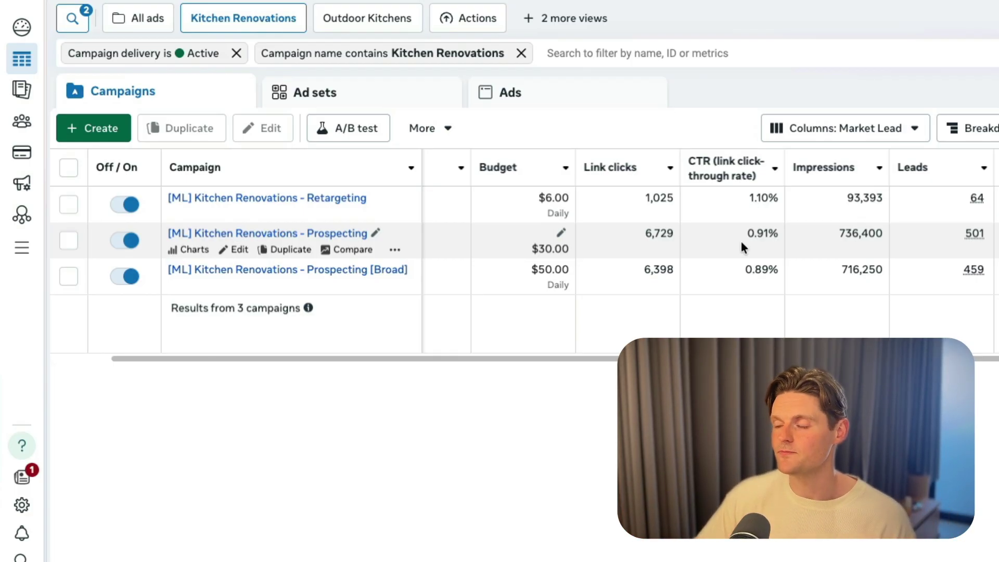
scroll(755, 219, "right", 2)
mouse_move(735, 159)
scroll(730, 241, "right", 5)
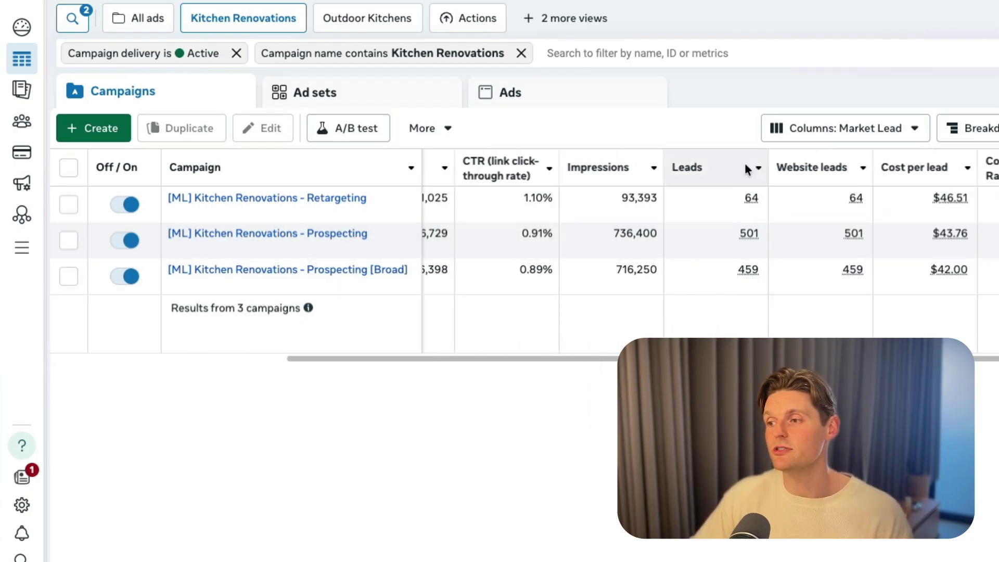
scroll(853, 218, "right", 3)
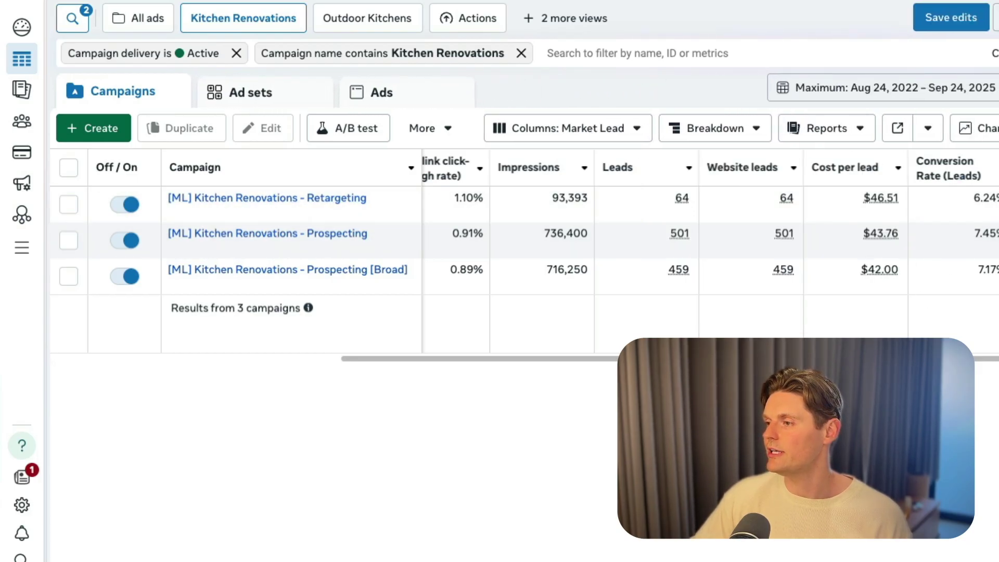
scroll(765, 196, "right", 3)
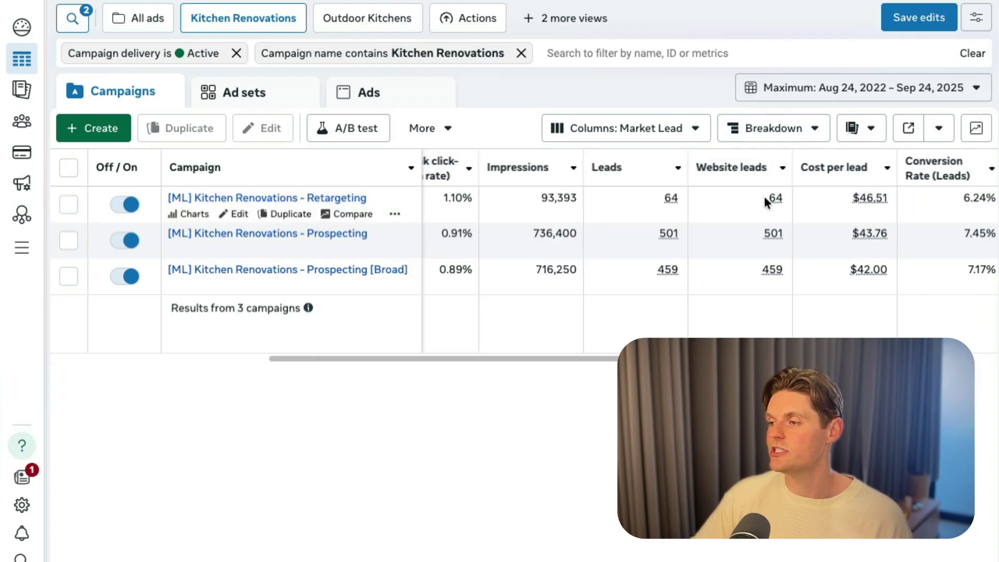
scroll(763, 193, "right", 7)
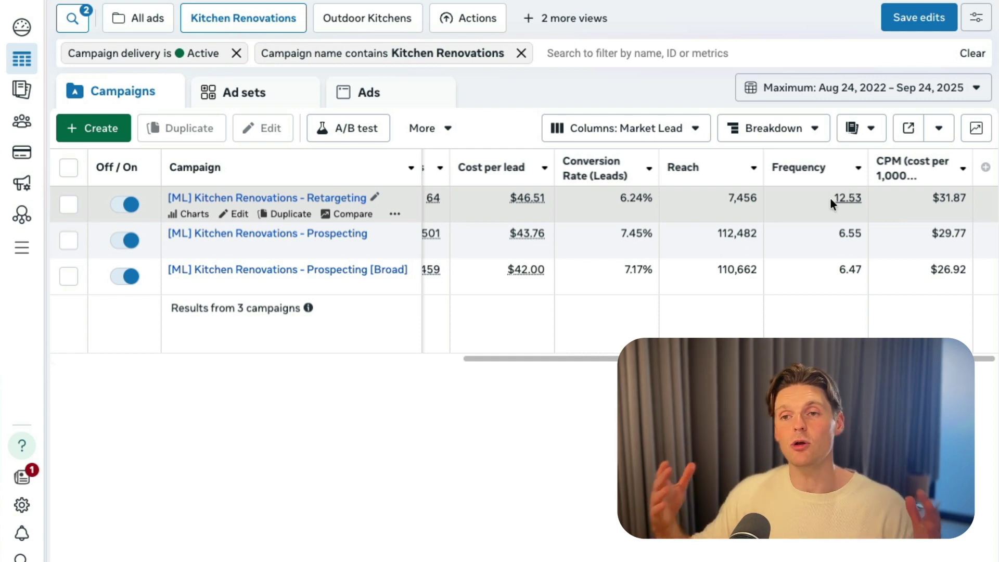
scroll(875, 203, "left", 1)
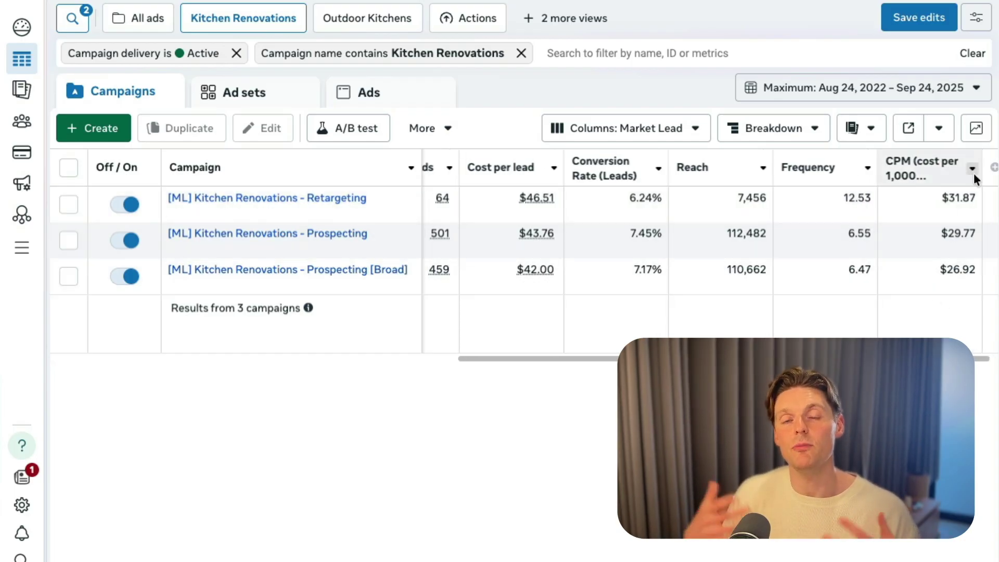
mouse_move(804, 178)
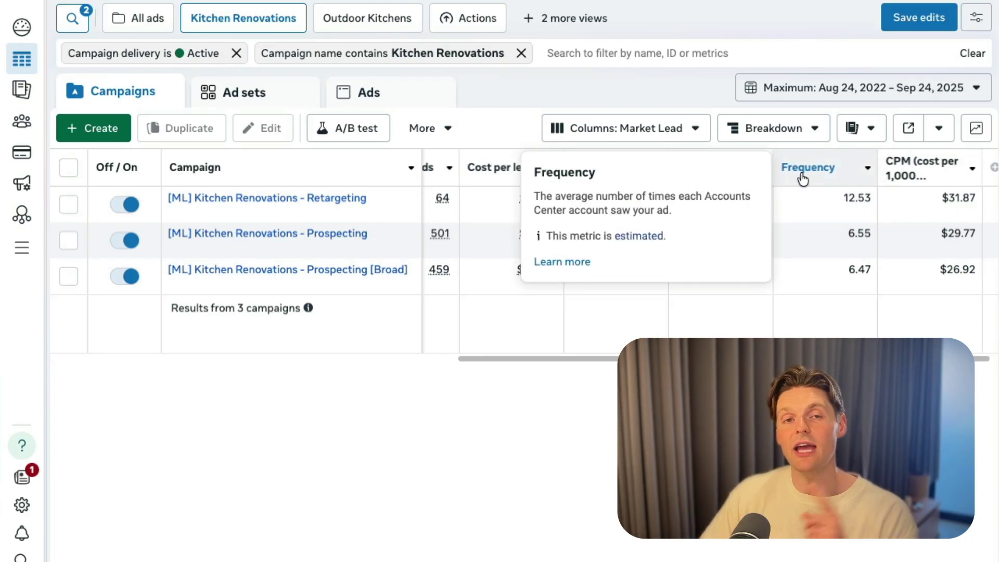
scroll(932, 174, "right", 1)
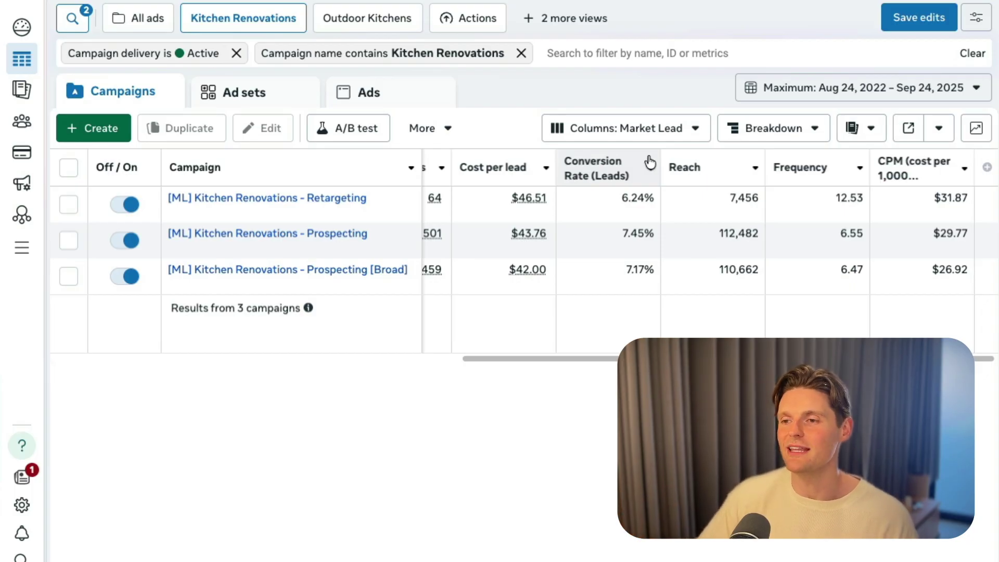
scroll(739, 298, "left", 5)
scroll(726, 238, "left", 6)
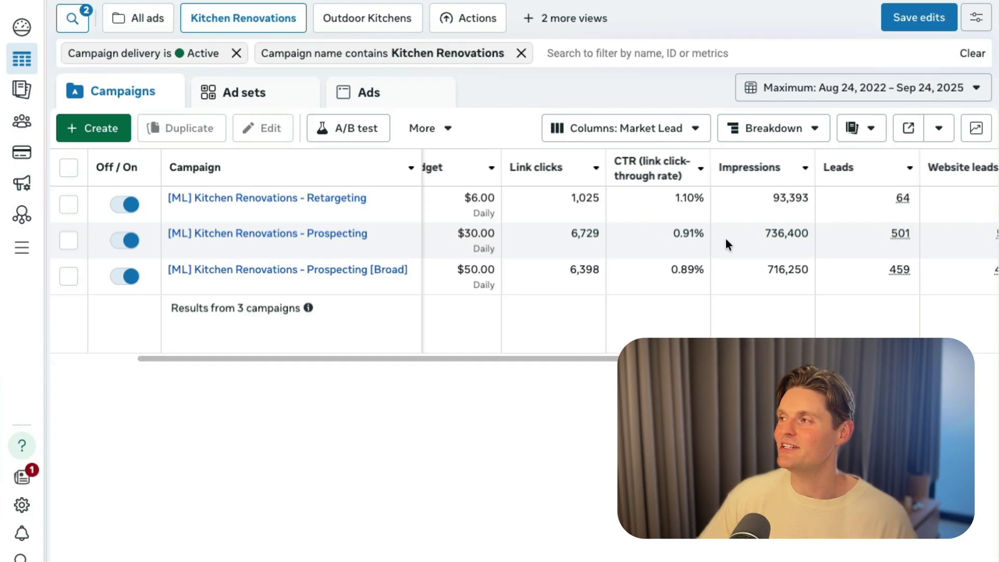